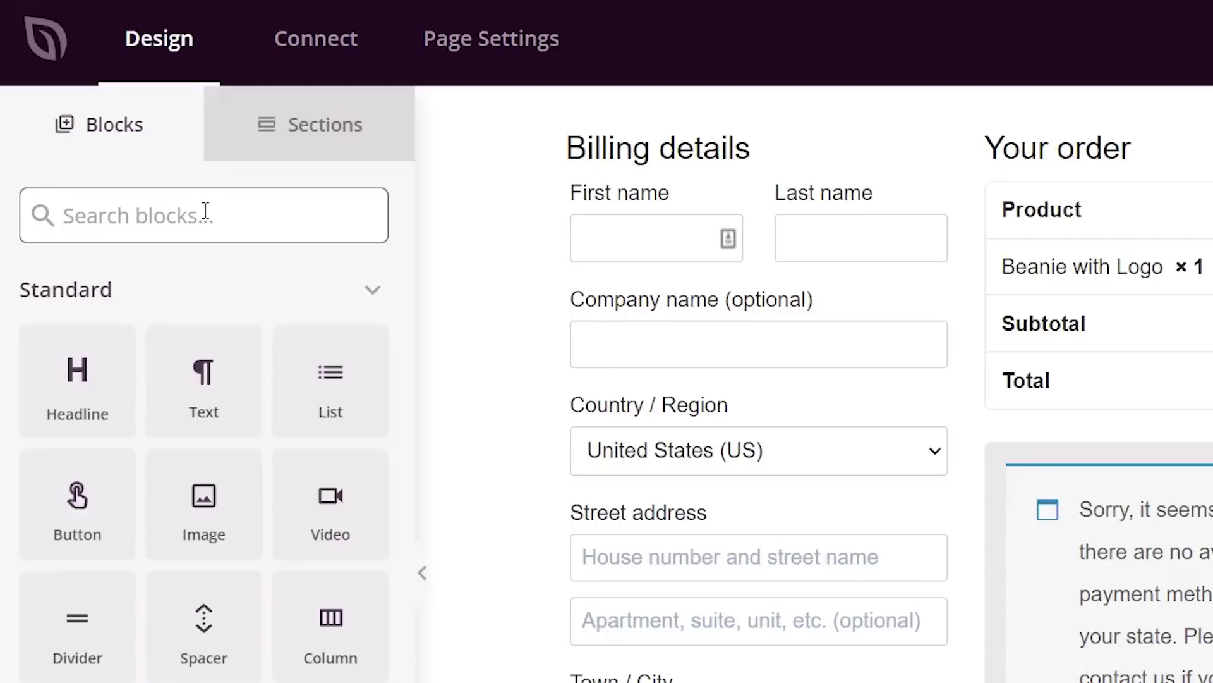
- Search blocks for 'test' and place a Testimonials block under the best-selling products column
left_click(205, 211)
type("test")
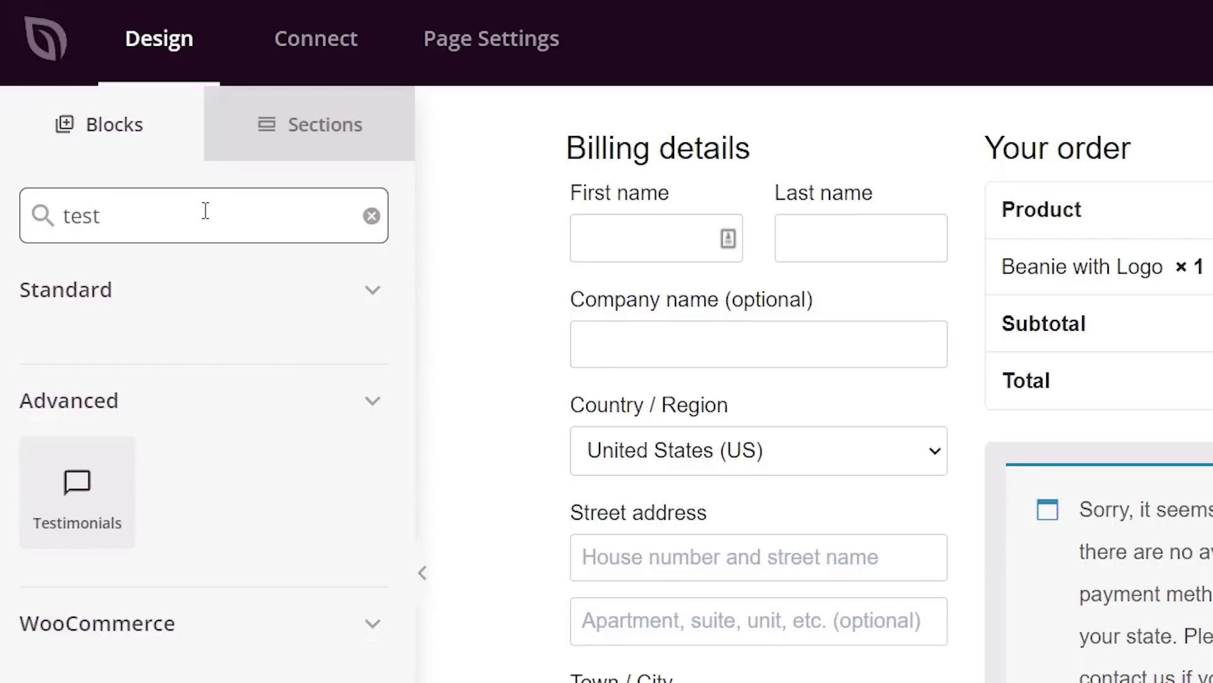
left_click_drag(76, 484, 791, 419)
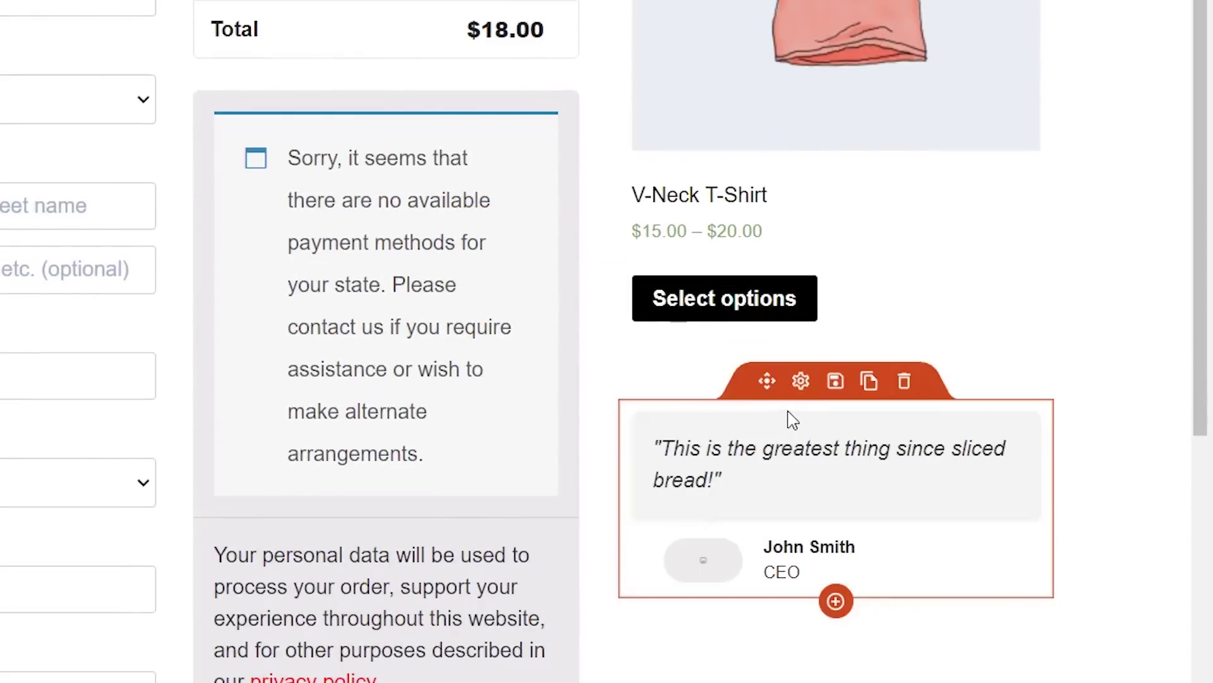
scroll(824, 502, "down", 3)
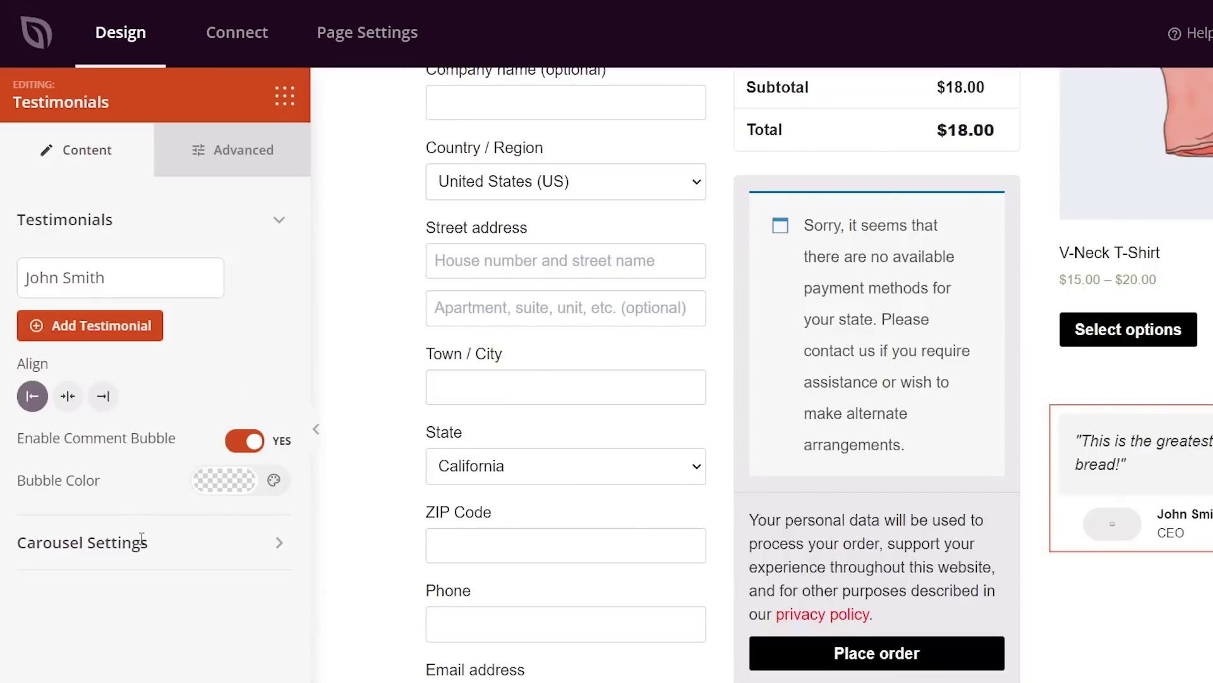
left_click(284, 96)
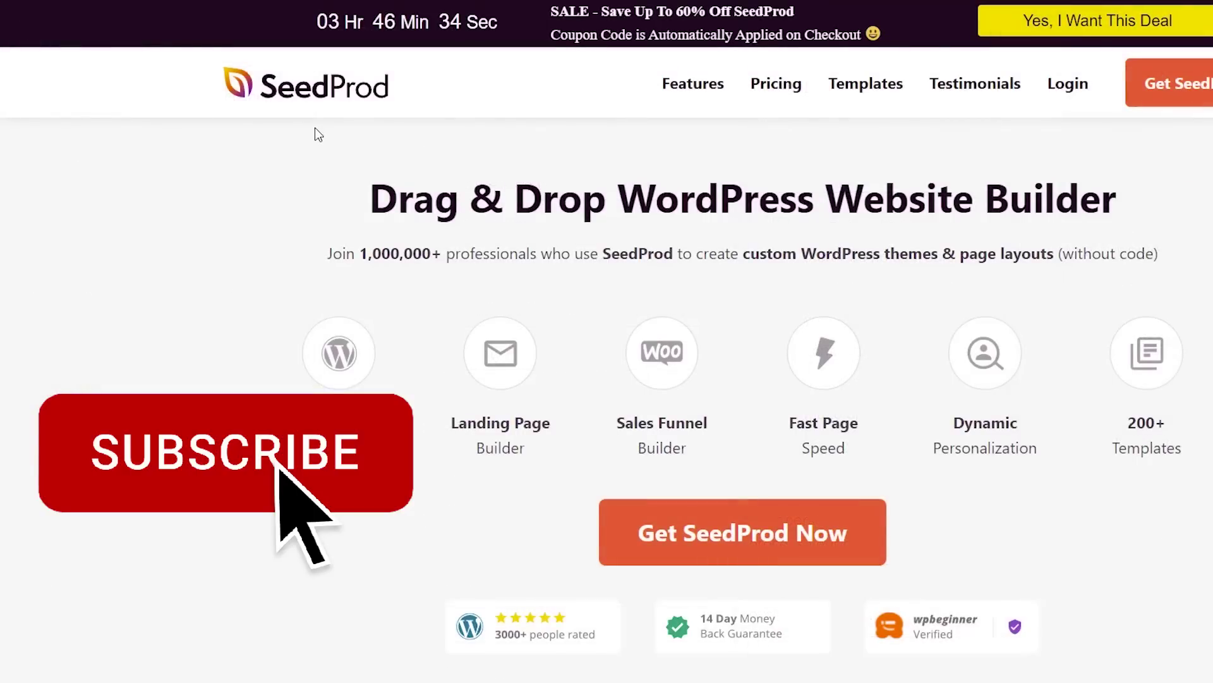
- Log in to the SeedProd account and show the Downloads tab with the Pro Elite license key
left_click(1082, 84)
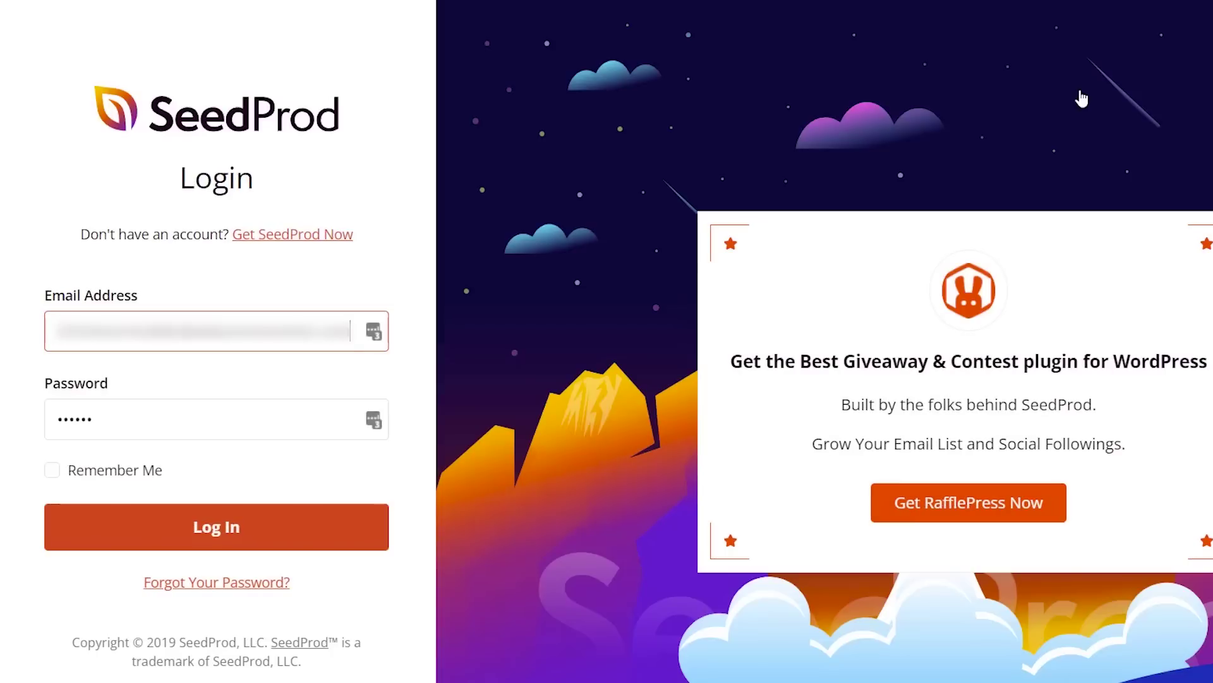
left_click(276, 528)
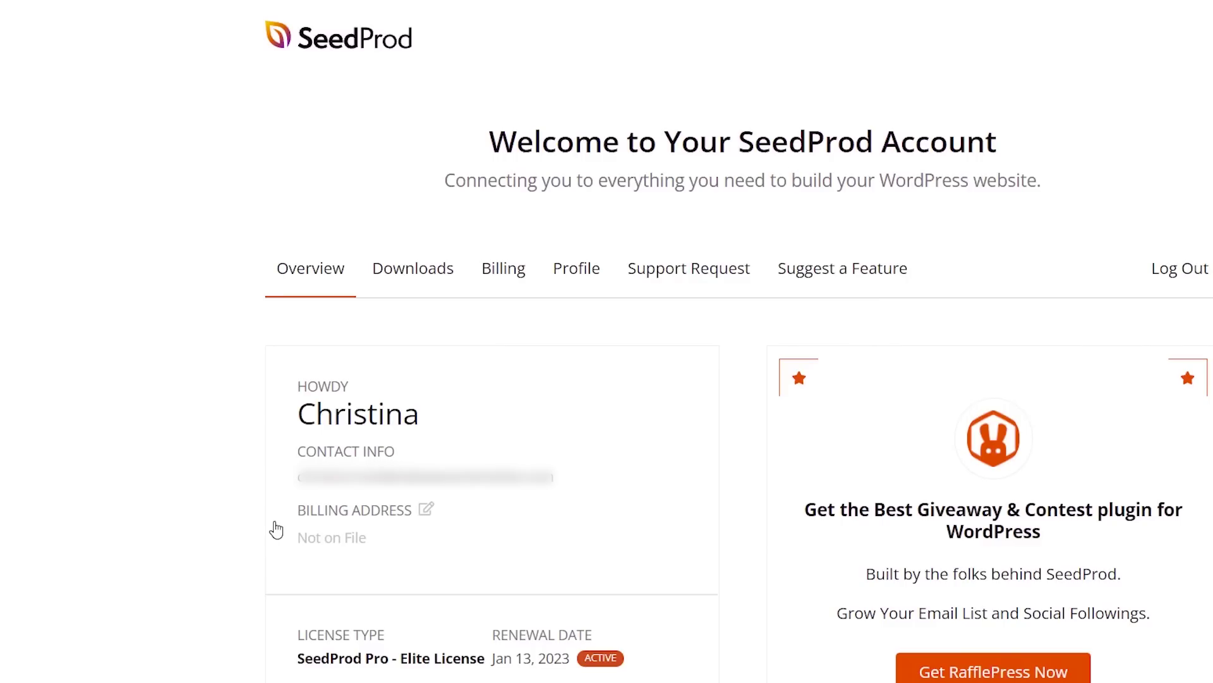
left_click(412, 279)
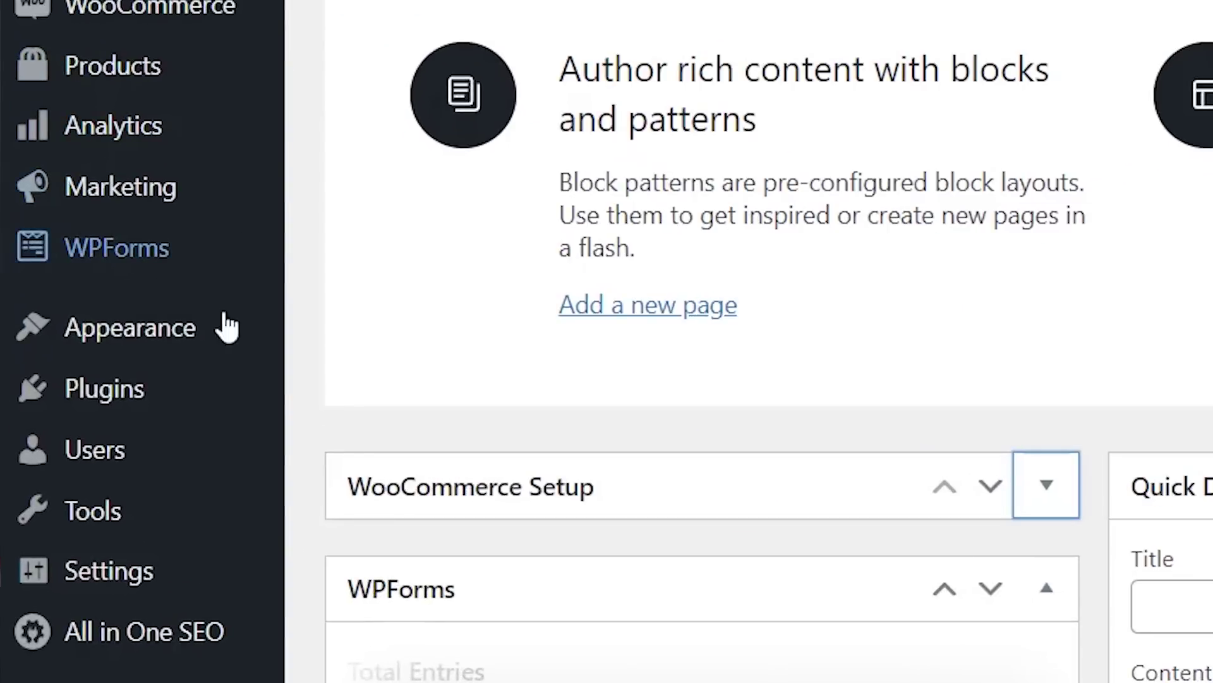
- Upload seedprod-coming-soon-pro-5-6.11.0.zip through Plugins > Add New, install it and activate it
mouse_move(153, 401)
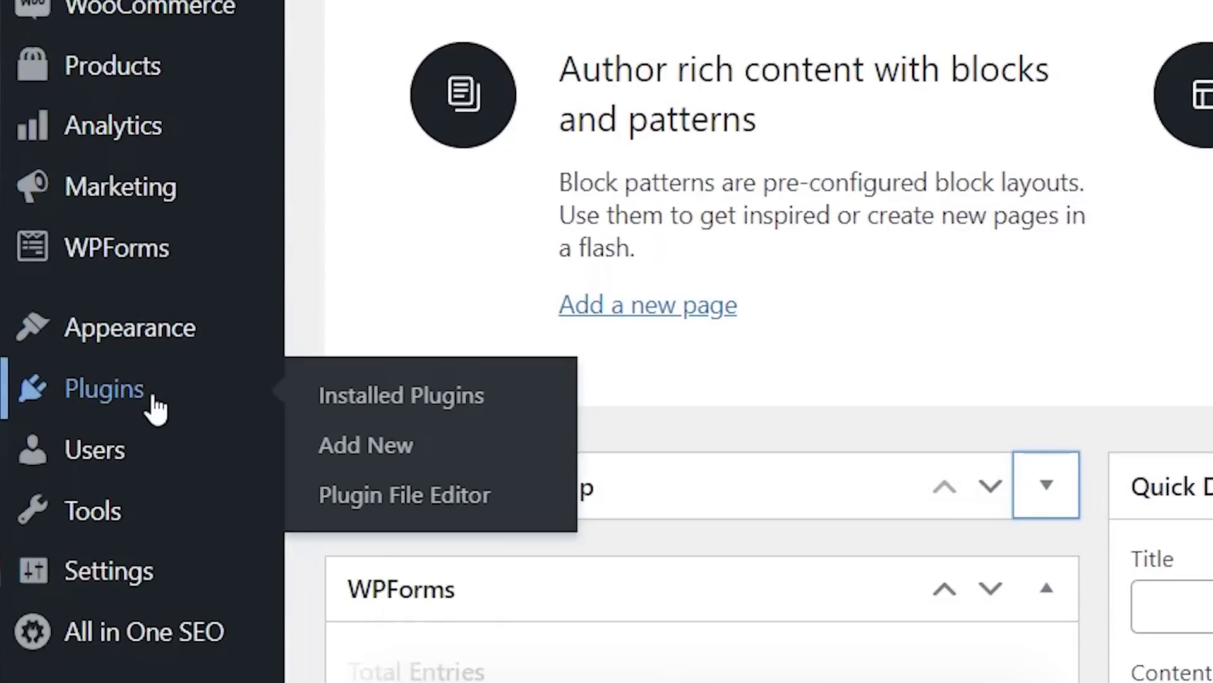
left_click(362, 450)
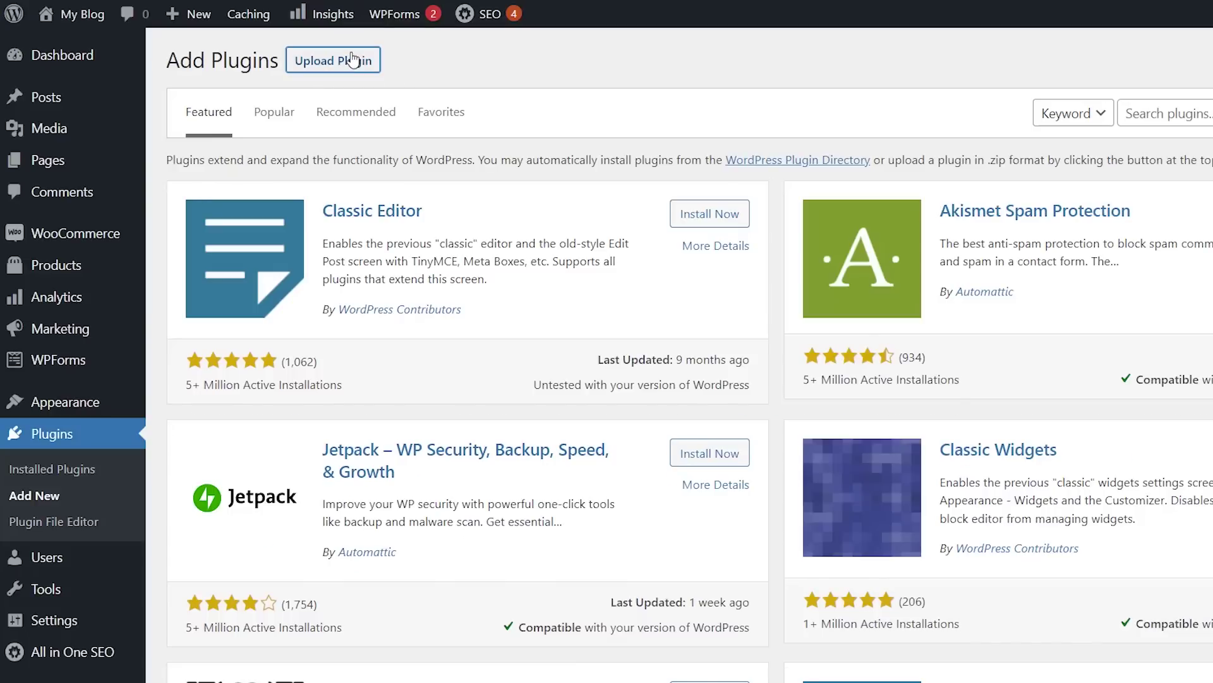
left_click(353, 60)
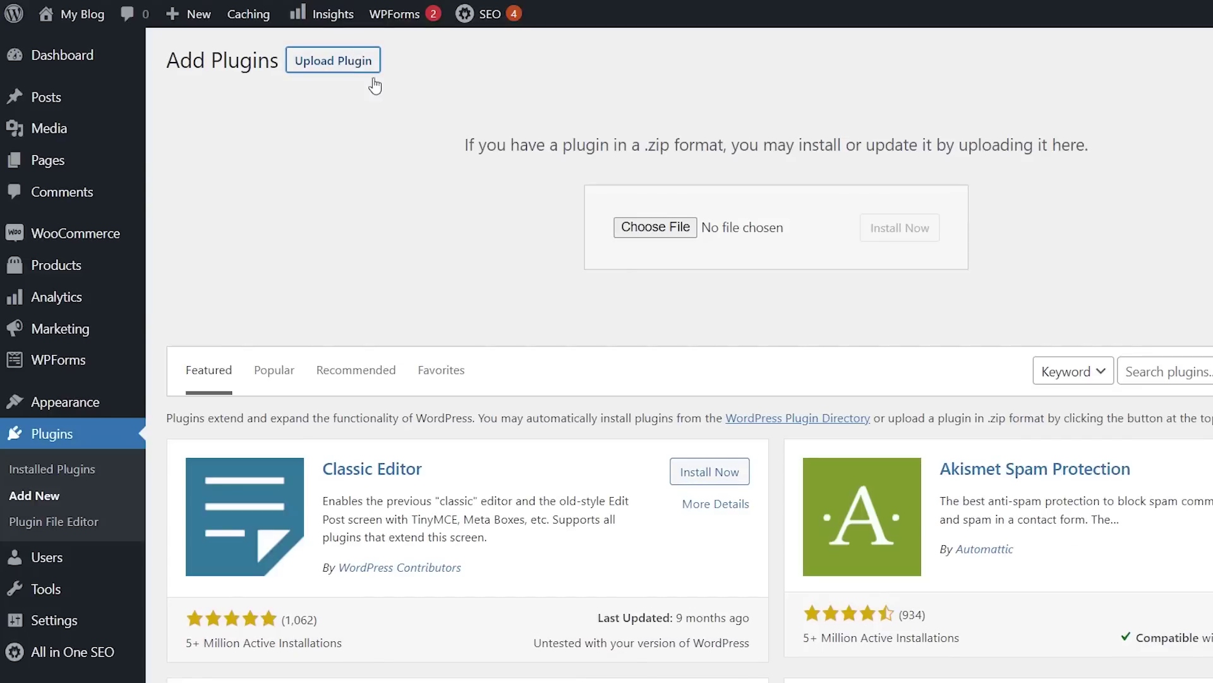
left_click(642, 233)
left_click_drag(168, 682, 661, 235)
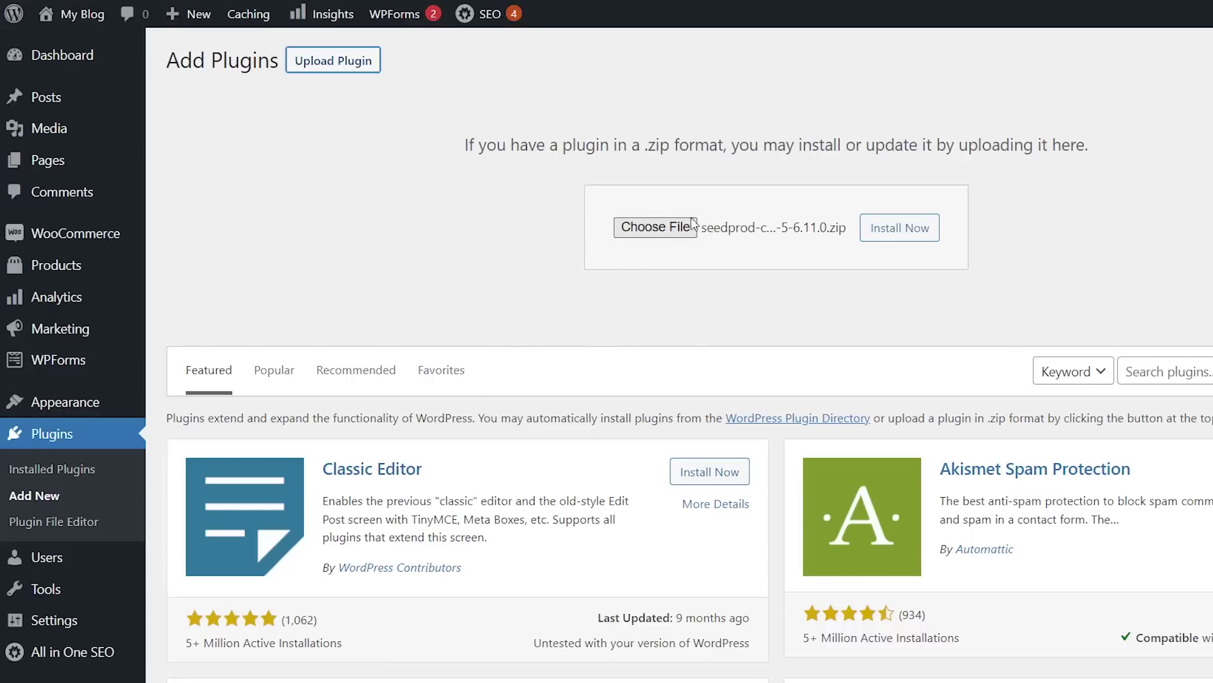
left_click(884, 231)
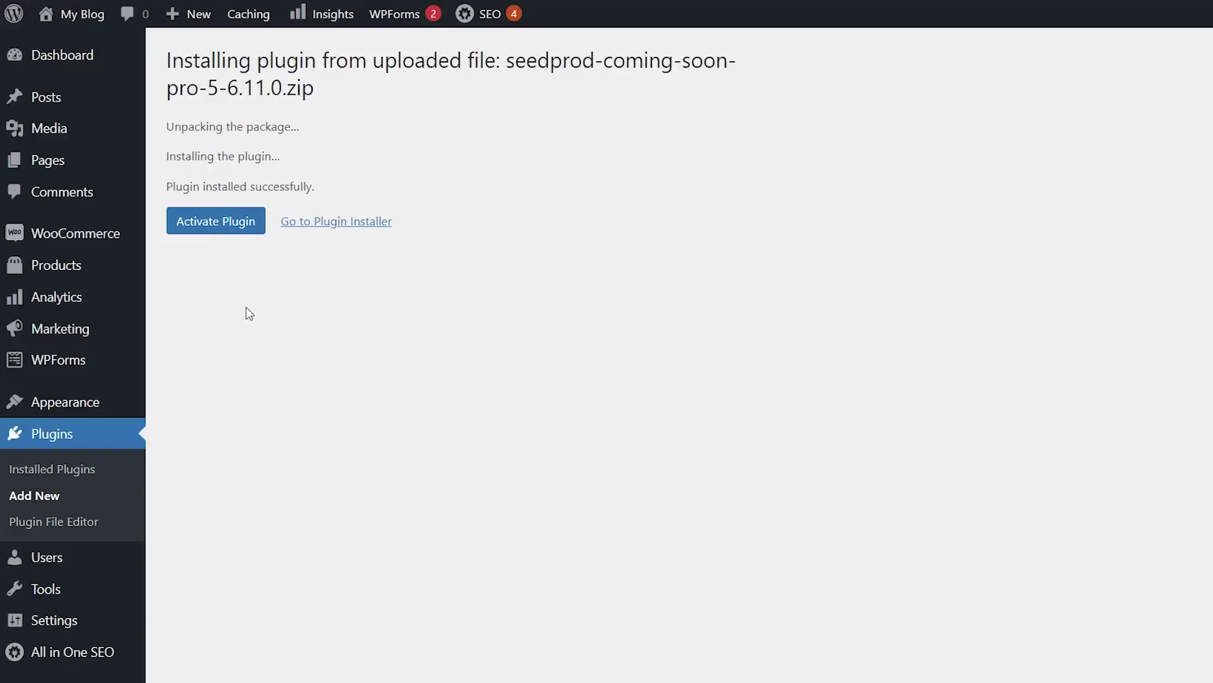
left_click(233, 225)
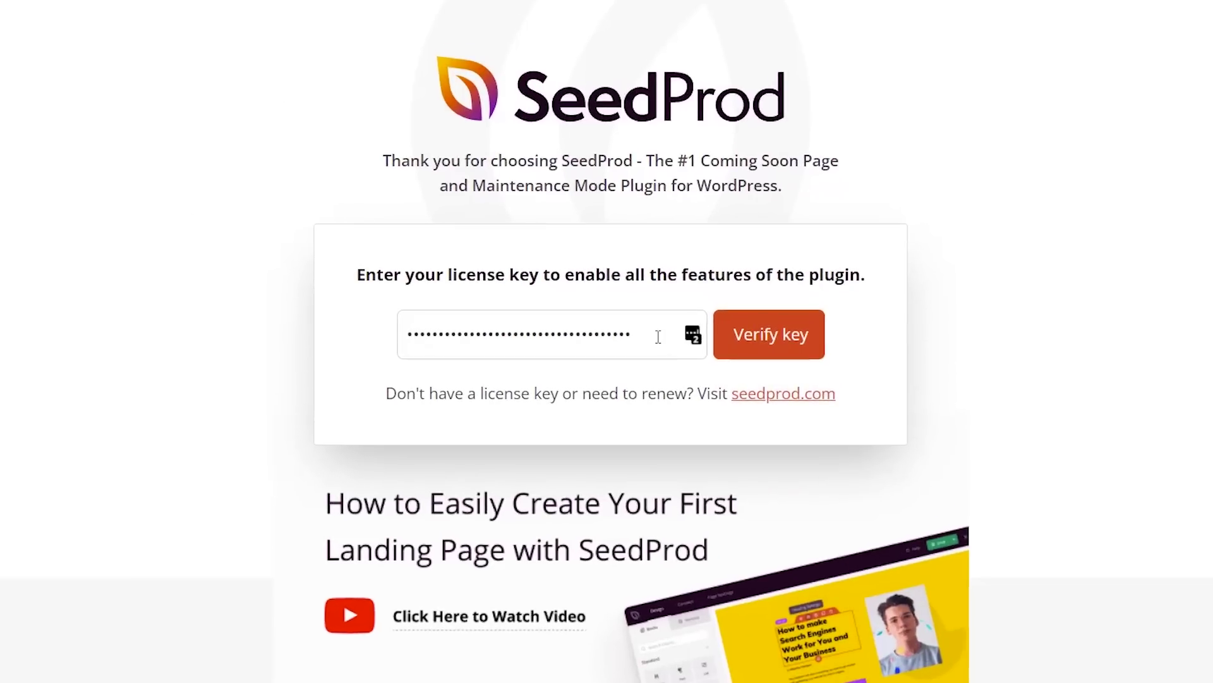
- Replace the old key in the license field with the pasted Pro key and verify it
left_click_drag(632, 335, 384, 335)
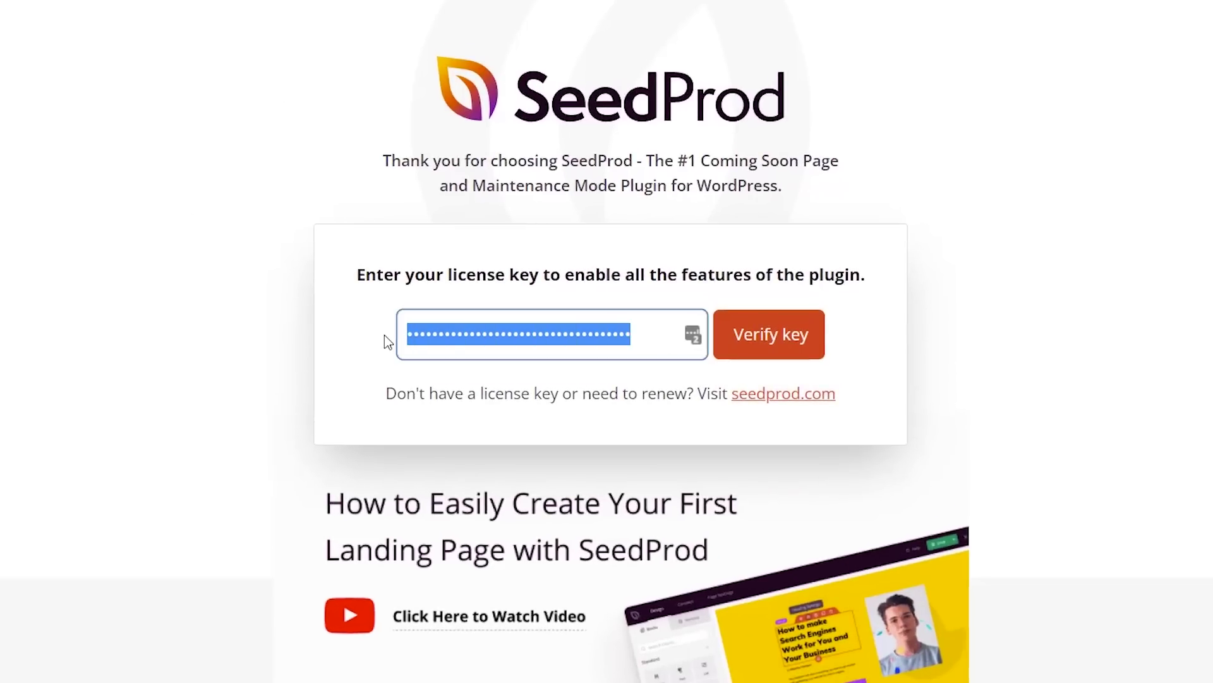
key("BackSpace")
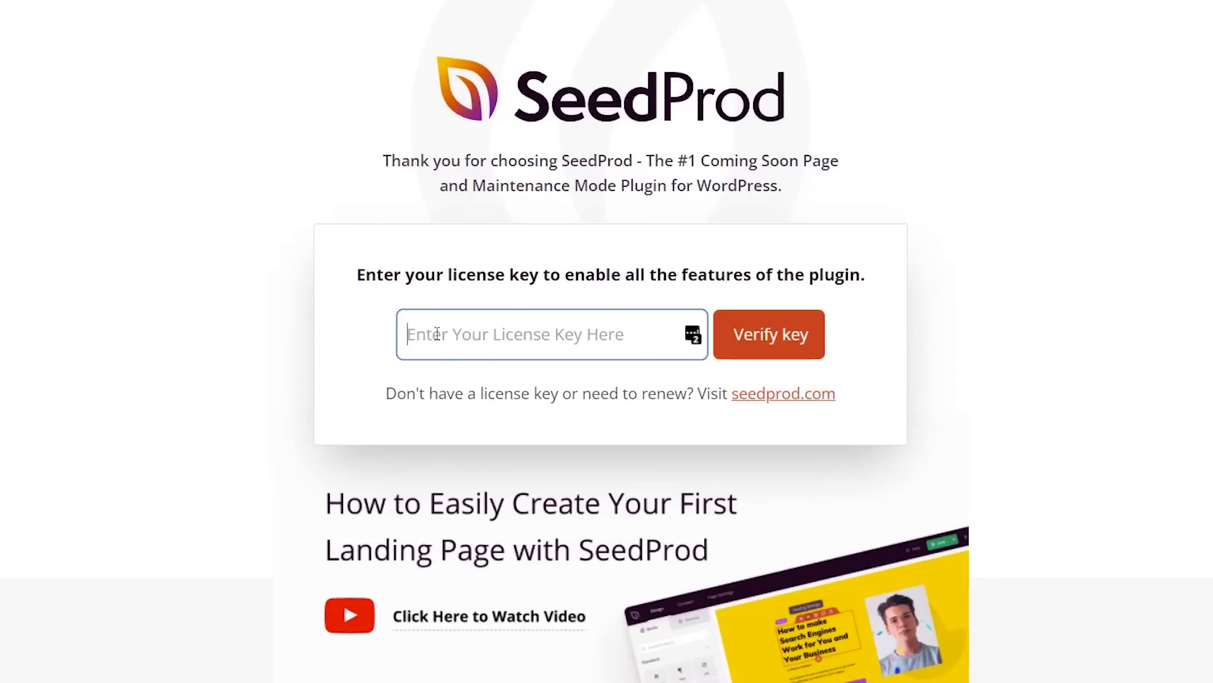
right_click(436, 333)
left_click(496, 488)
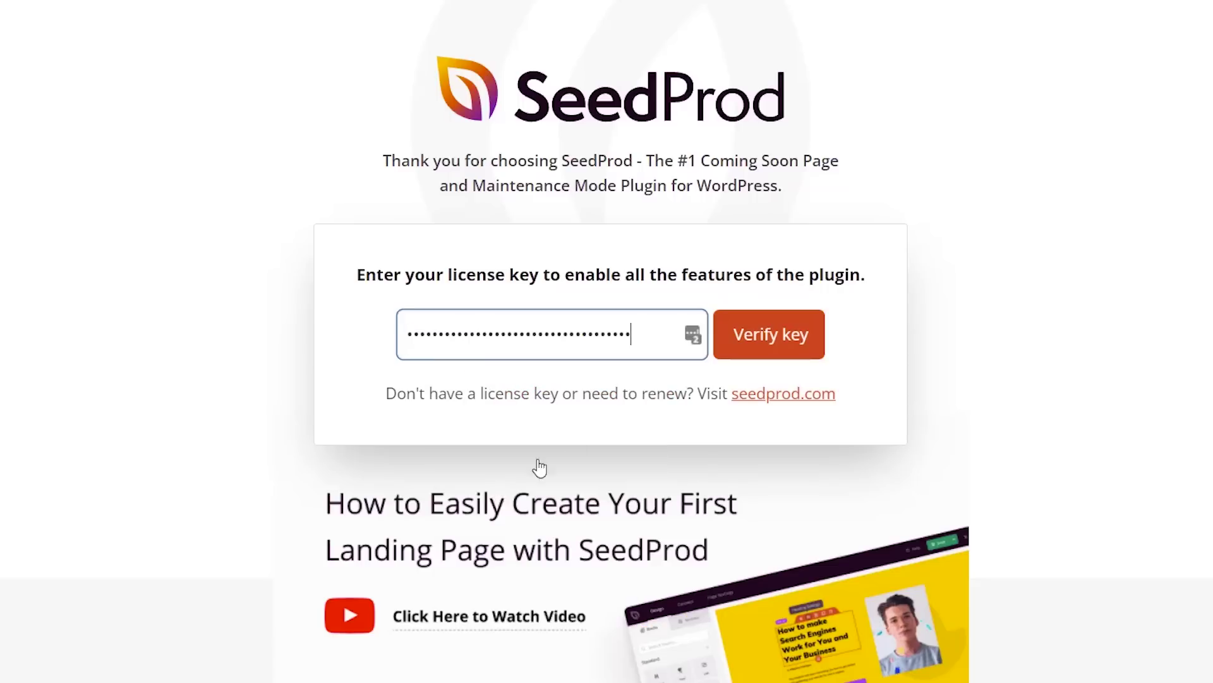
left_click(776, 358)
scroll(777, 350, "down", 2)
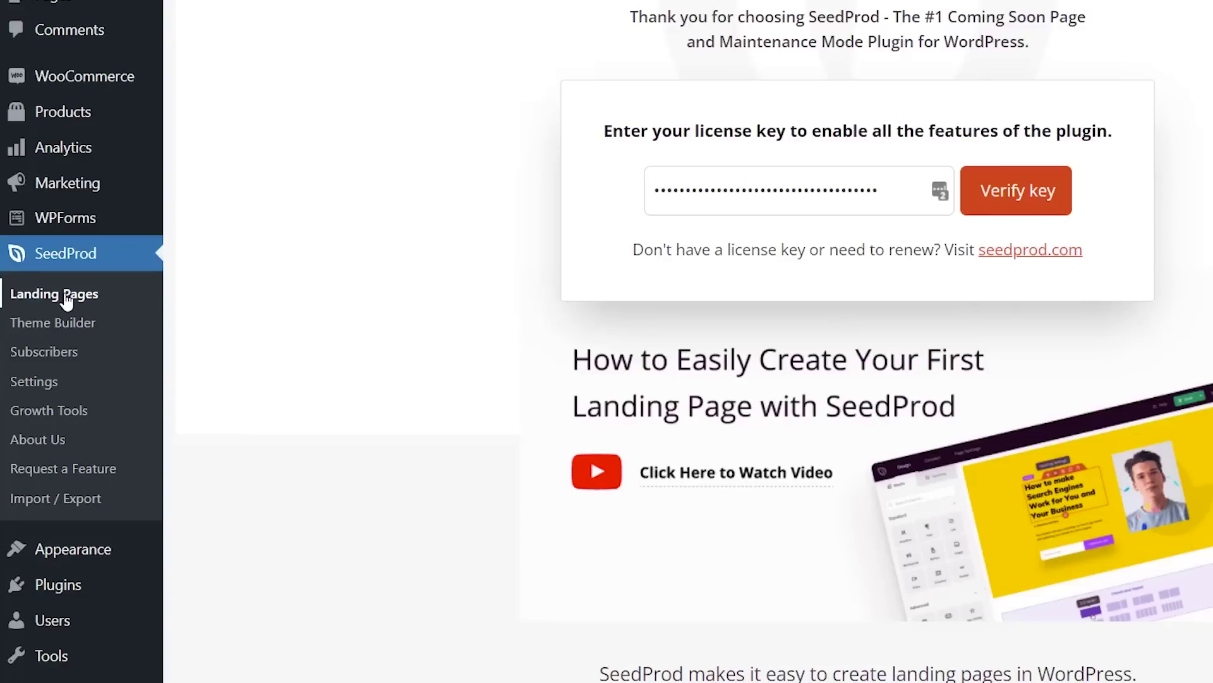
- From Landing Pages, add a new landing page and browse the template gallery
left_click(66, 299)
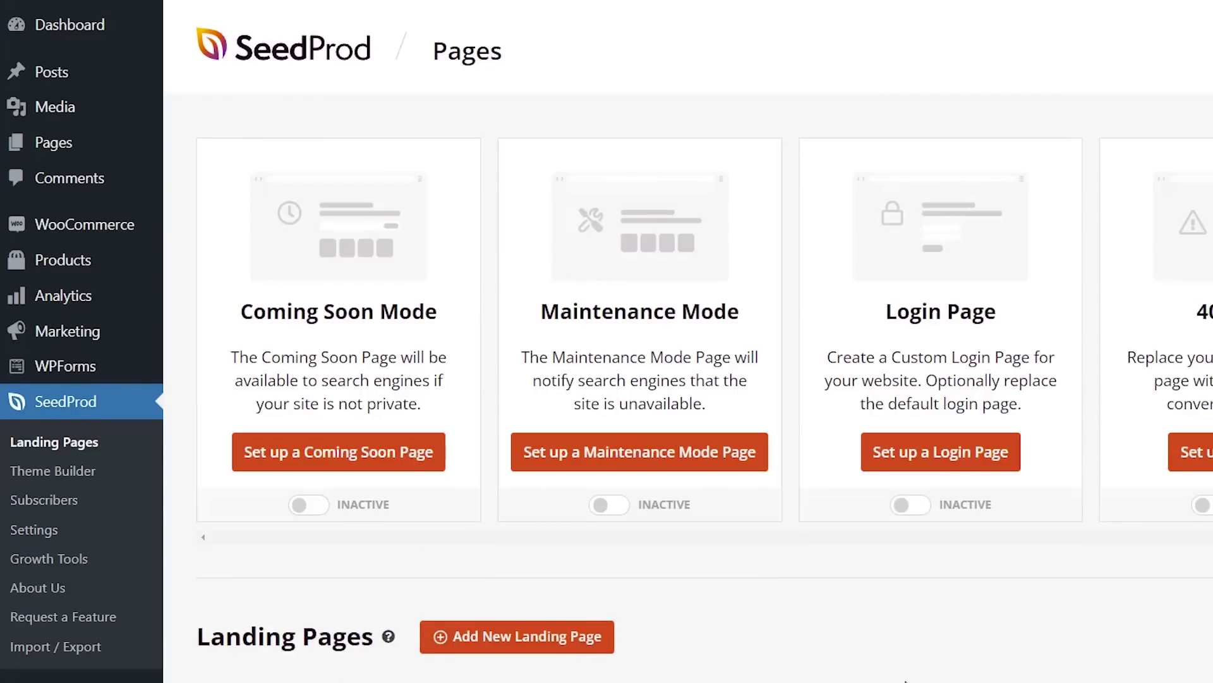
scroll(897, 673, "down", 3)
scroll(853, 623, "down", 2)
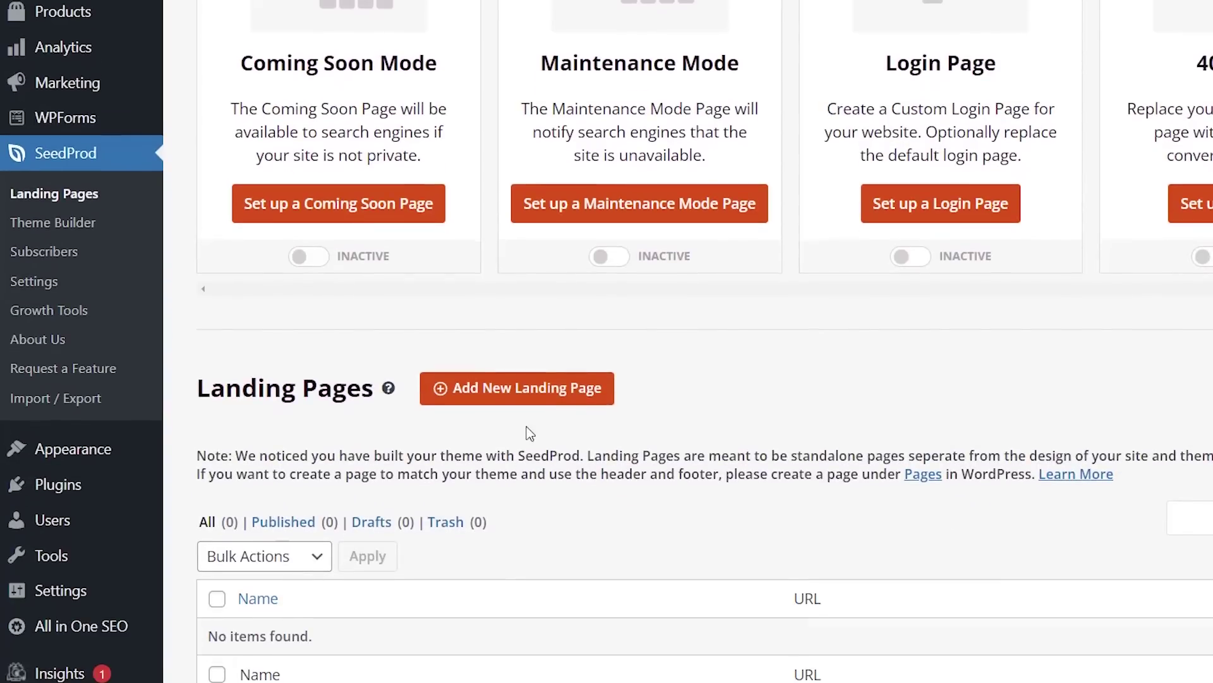
left_click(491, 402)
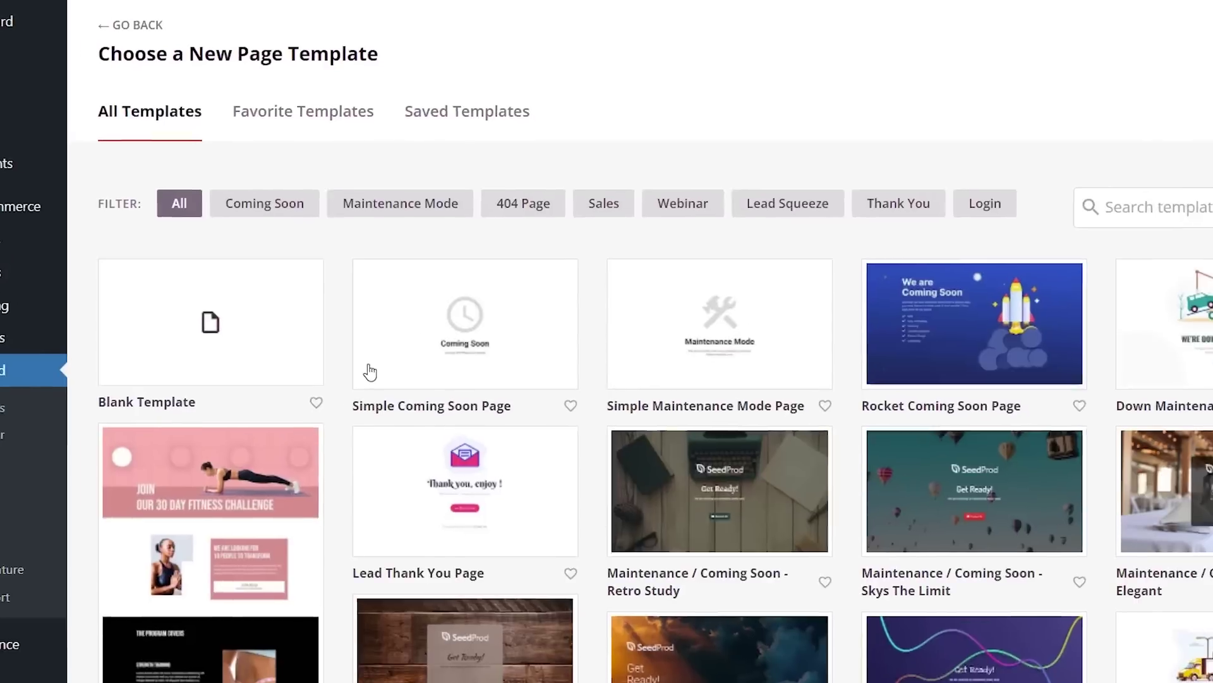
scroll(280, 348, "down", 3)
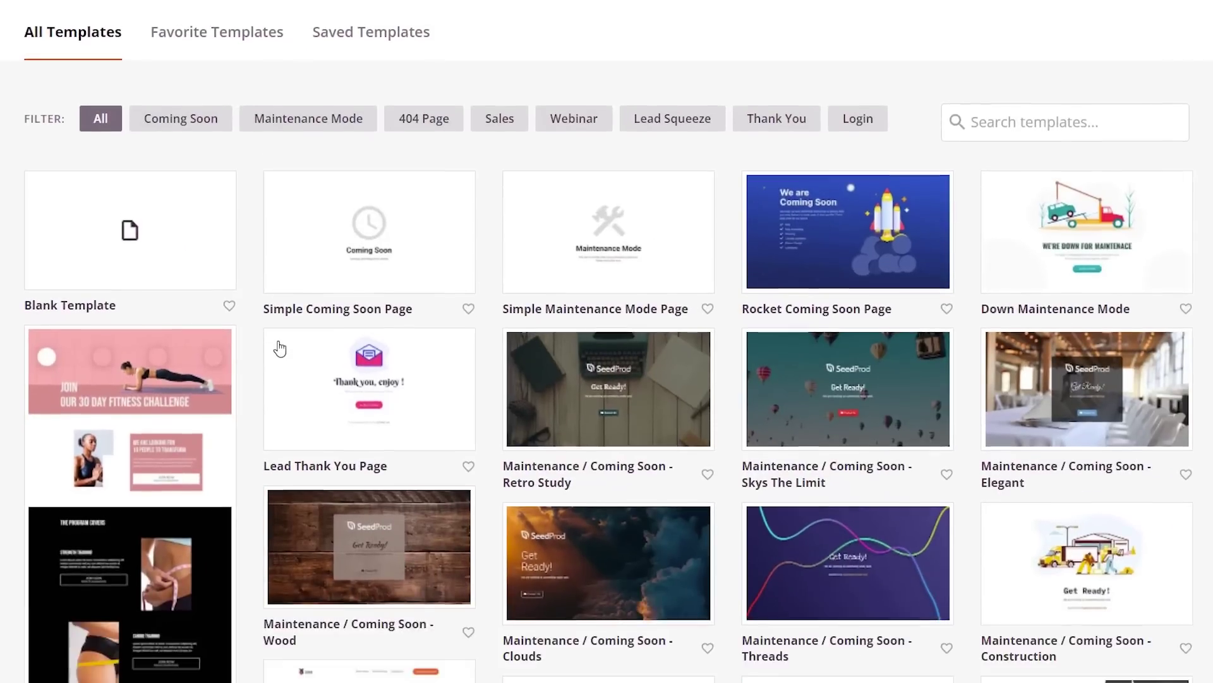
scroll(280, 348, "down", 3)
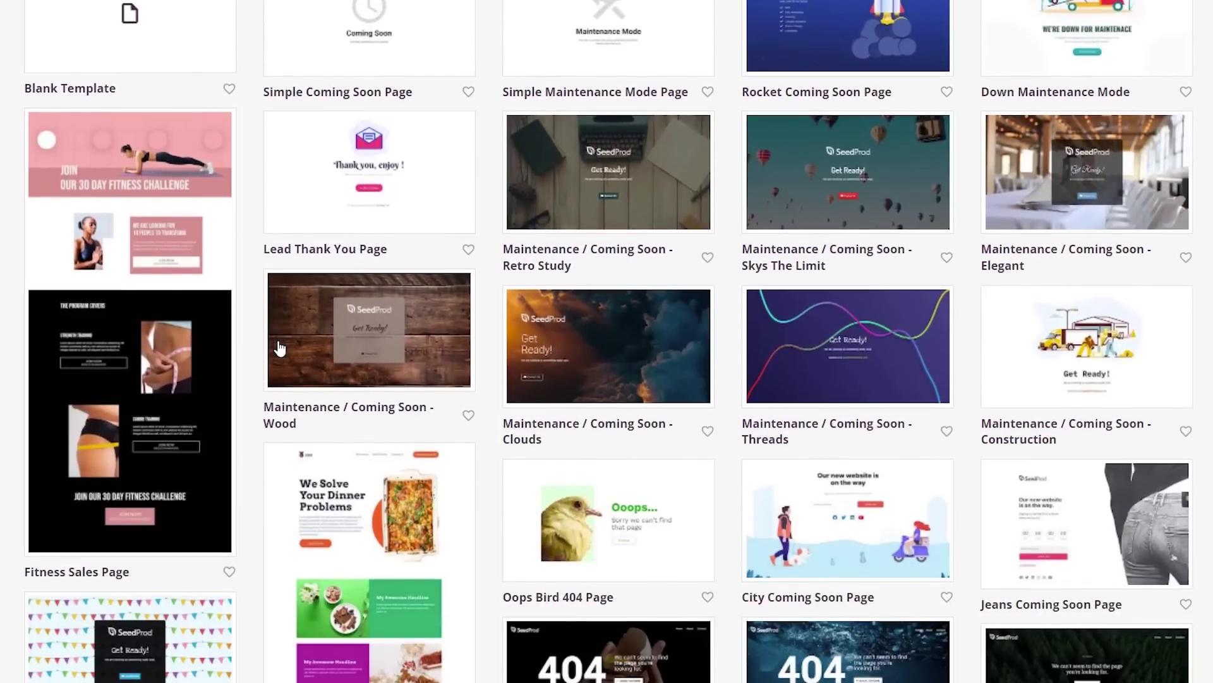
scroll(280, 348, "down", 5)
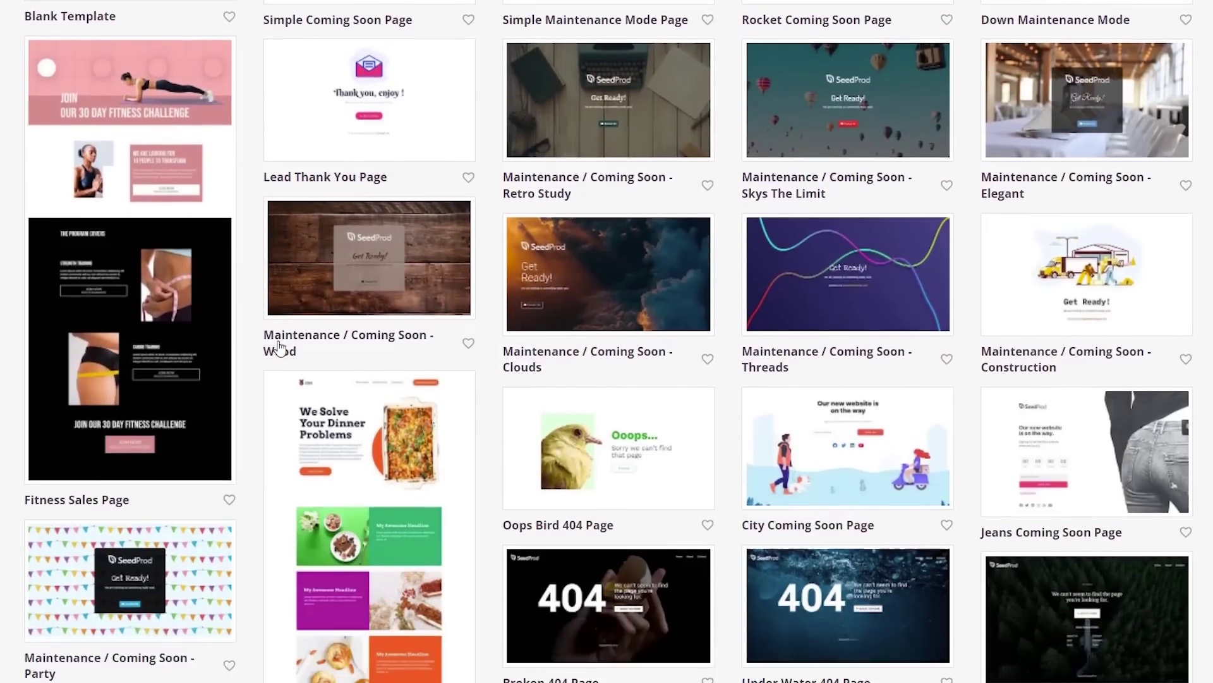
scroll(280, 348, "up", 10)
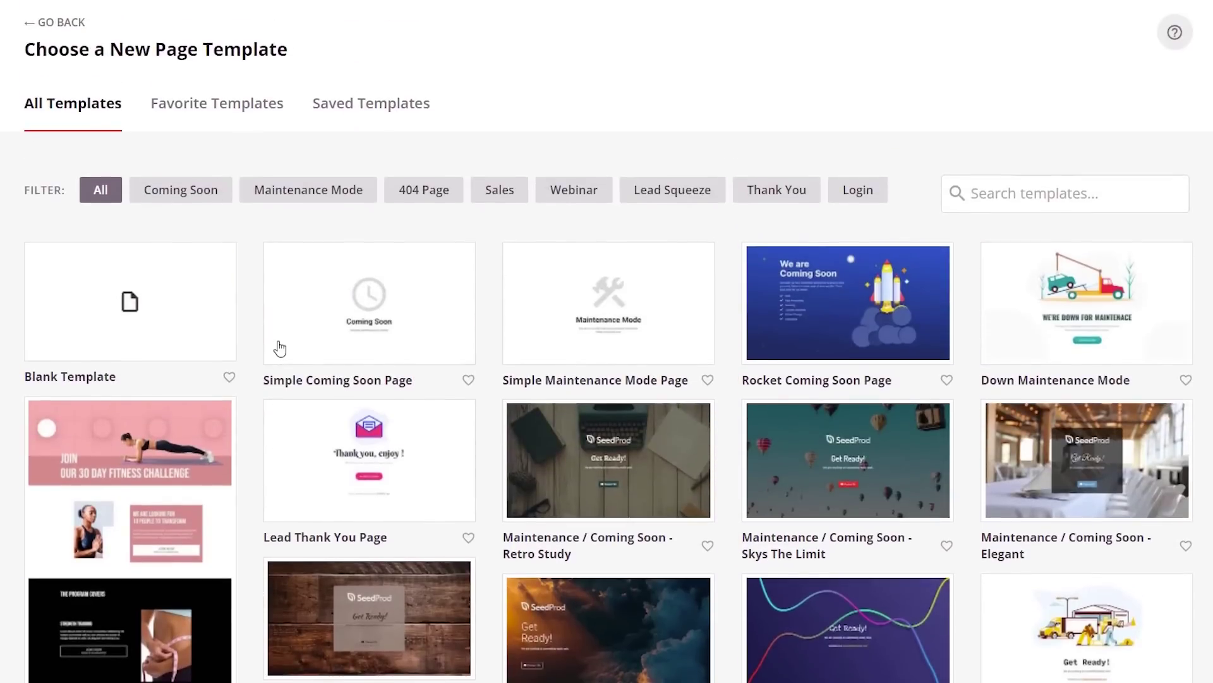
- Start from the blank template, name the page 'checkout-page' and start editing it
mouse_move(188, 310)
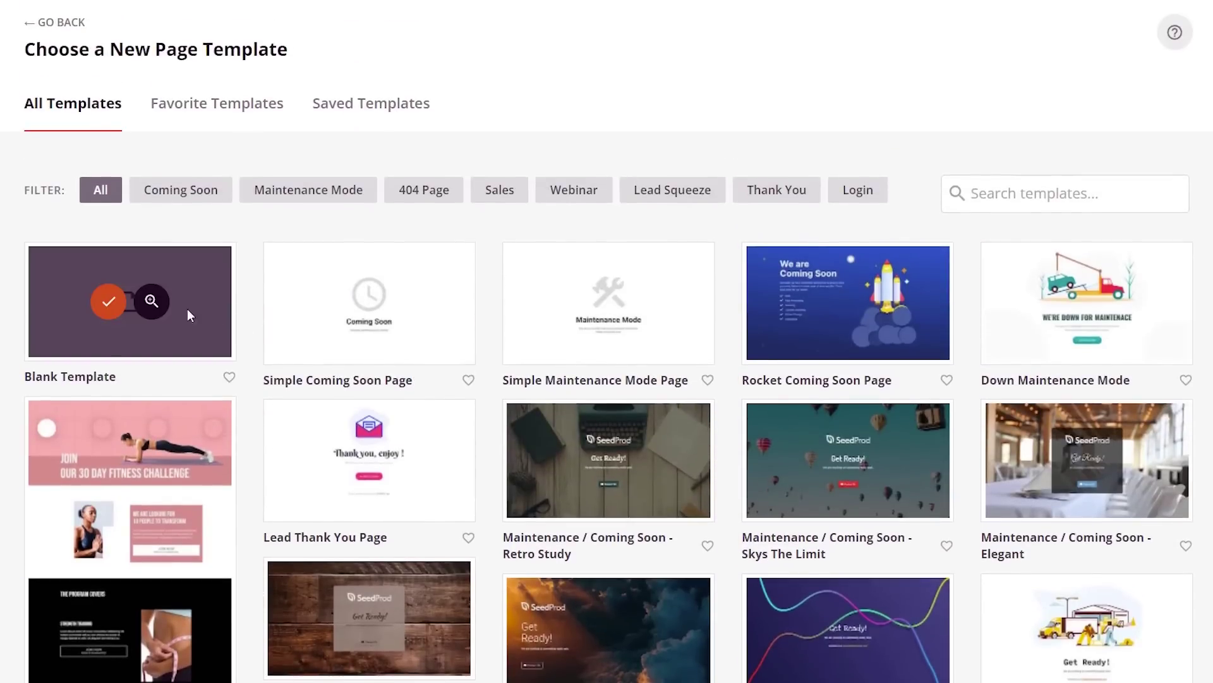
left_click(108, 308)
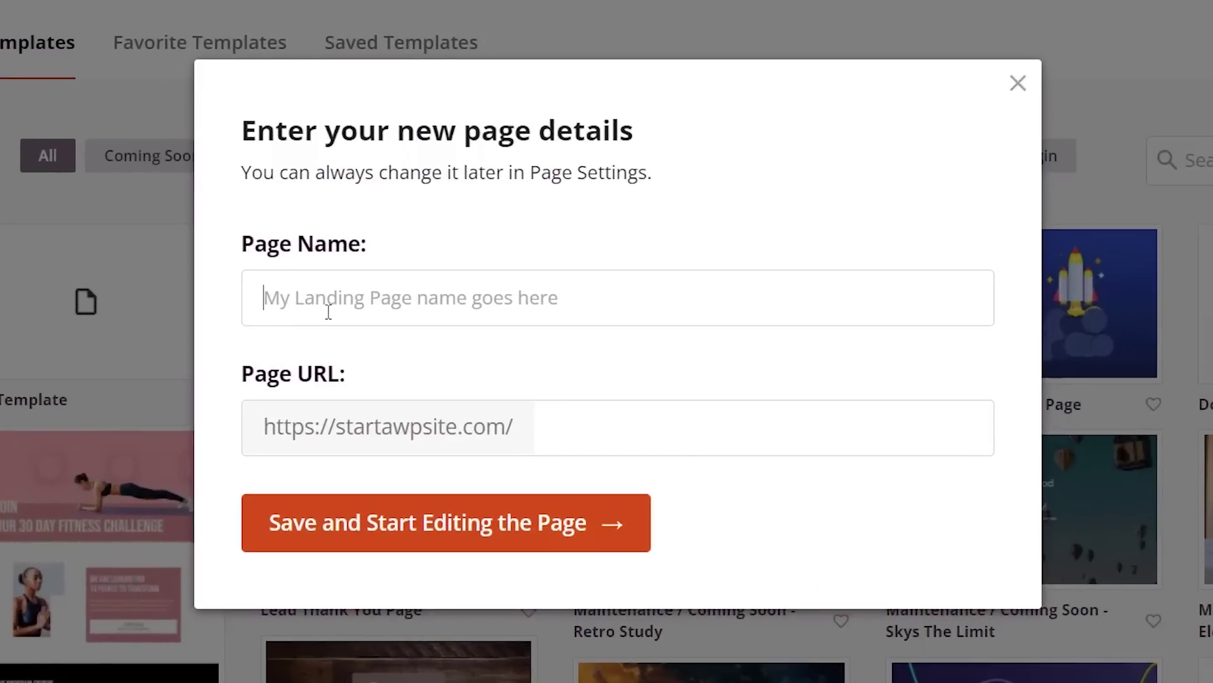
type("checkout")
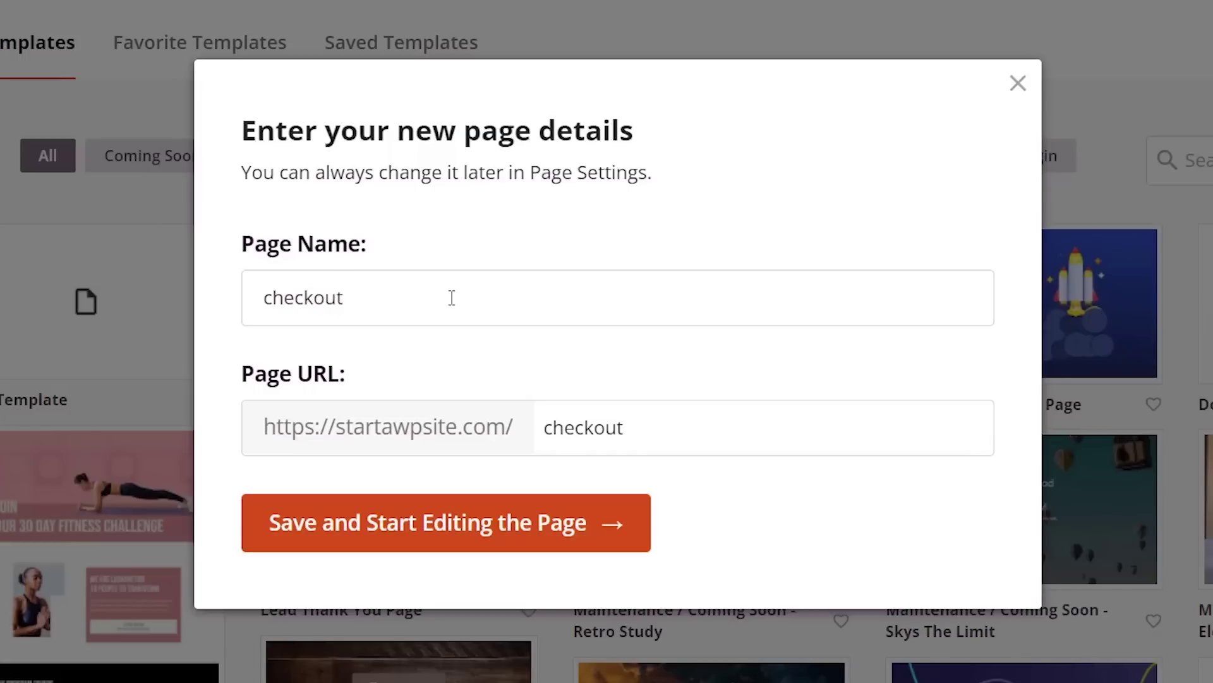
type("-page")
left_click(484, 537)
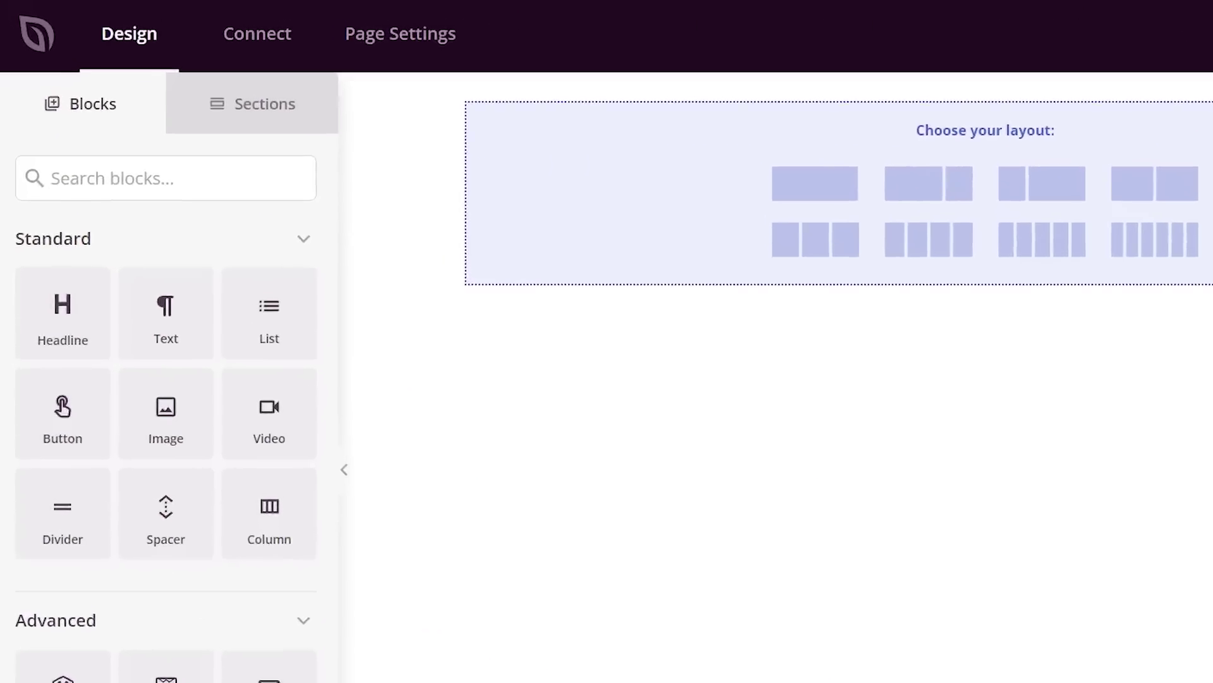
- Insert the Header 1 section layout into the page
left_click(356, 170)
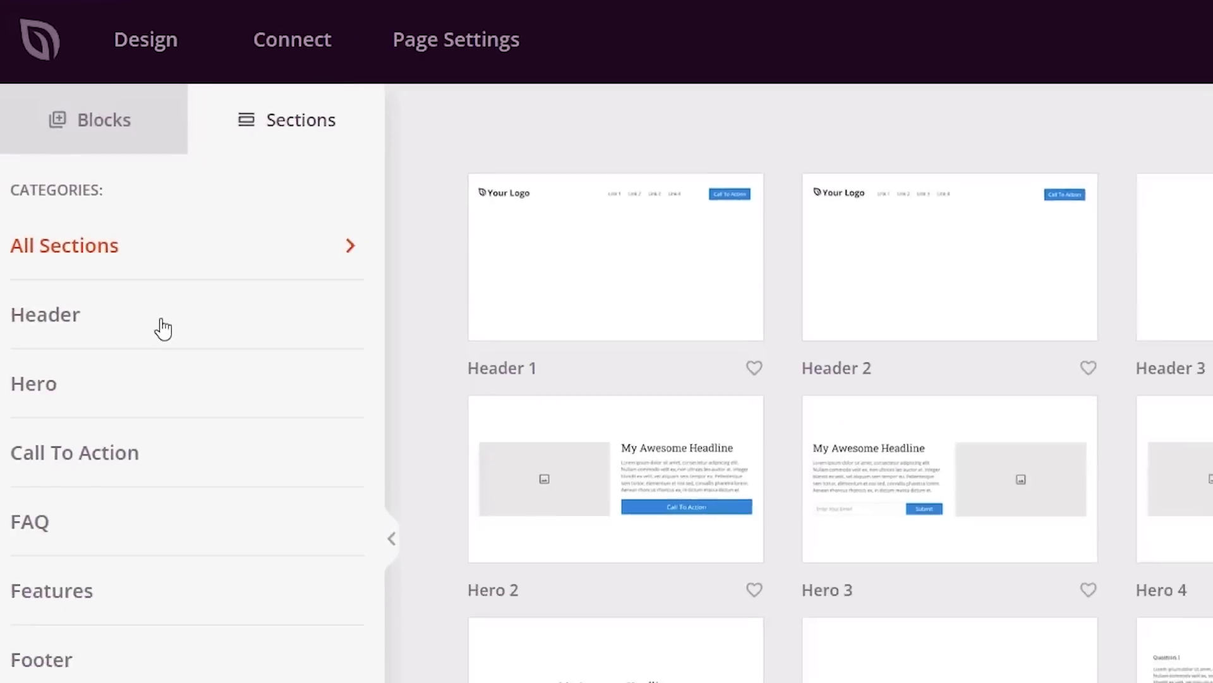
left_click(163, 328)
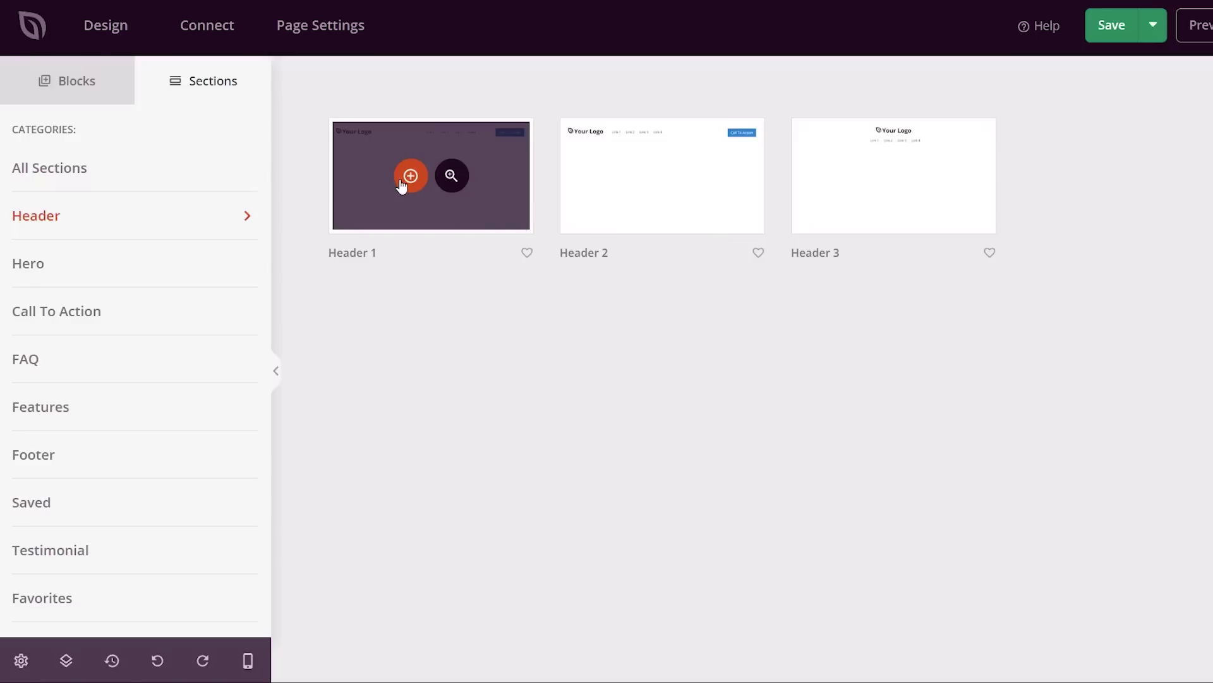
left_click(401, 183)
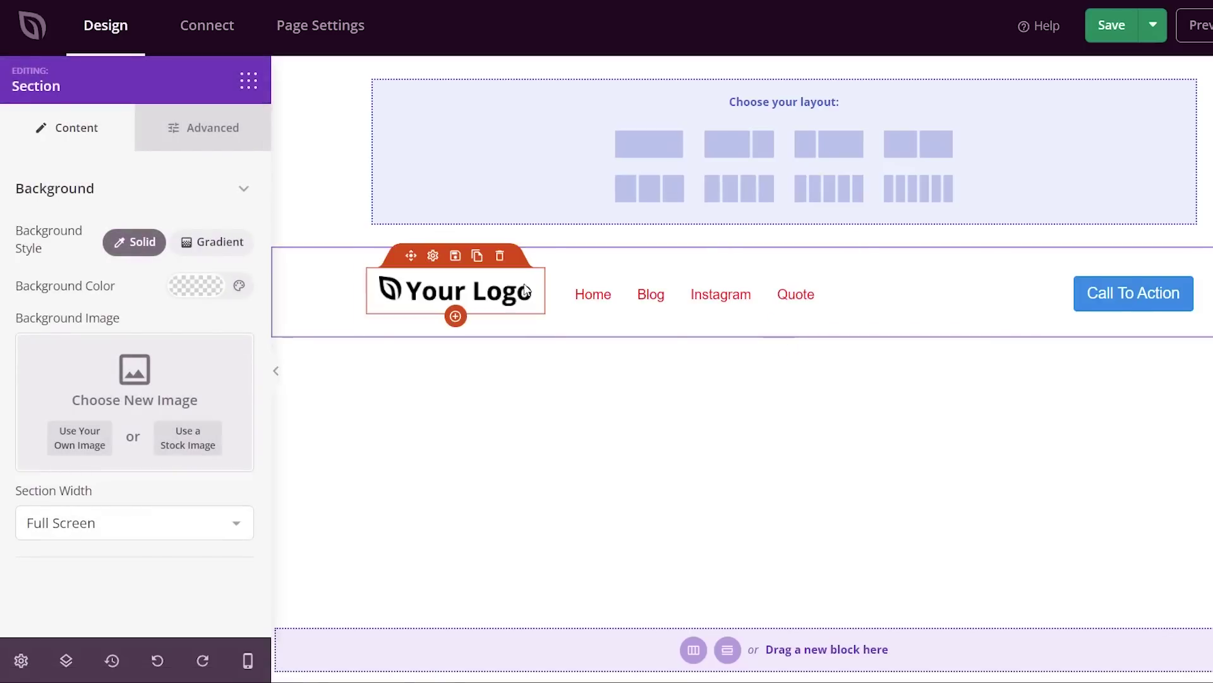
- Remove the header's placeholder logo image and look through the stock image library
left_click(460, 298)
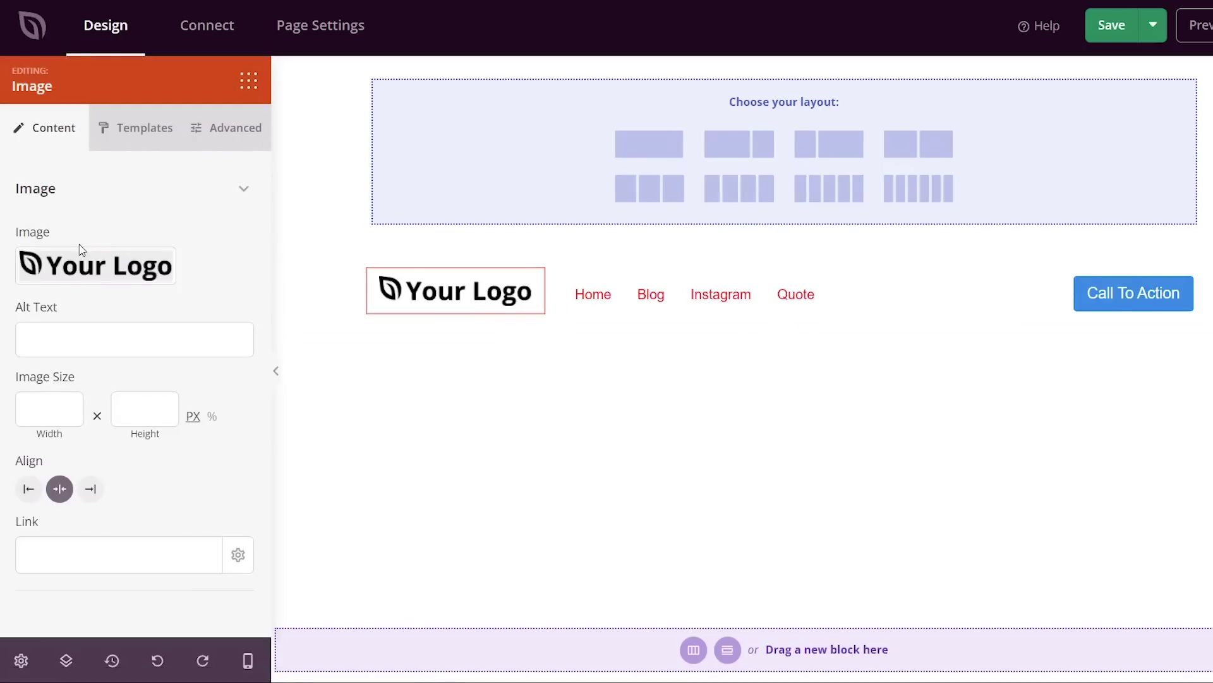
mouse_move(117, 271)
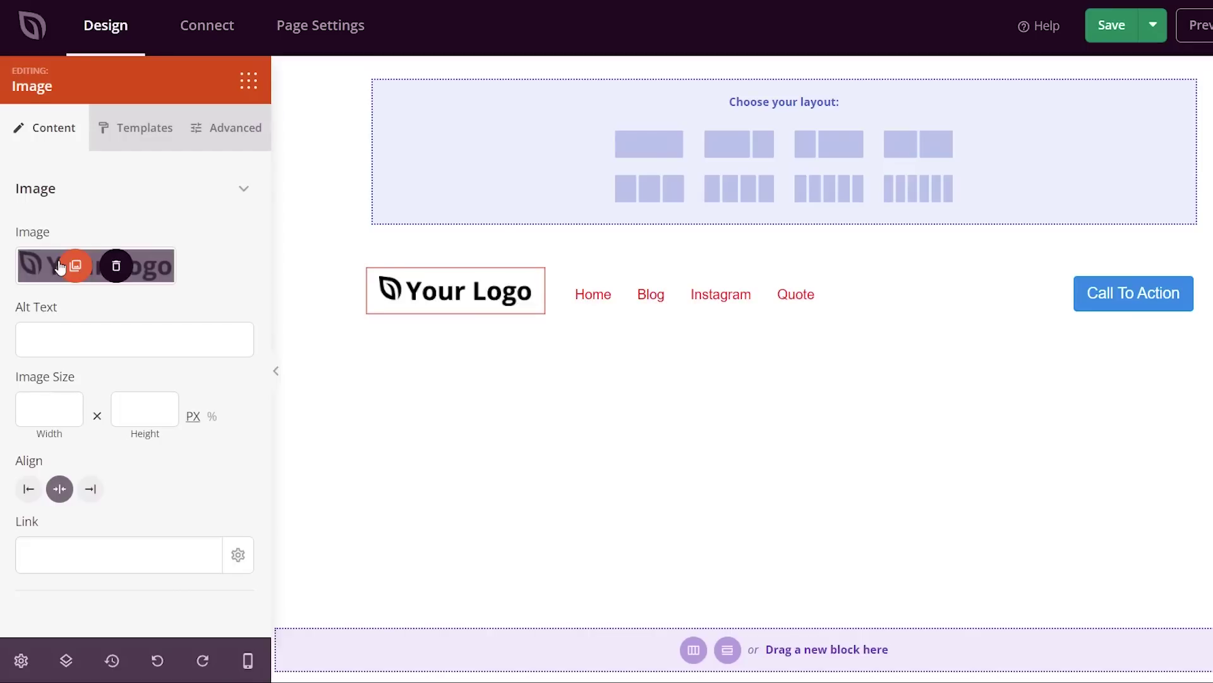
left_click(116, 270)
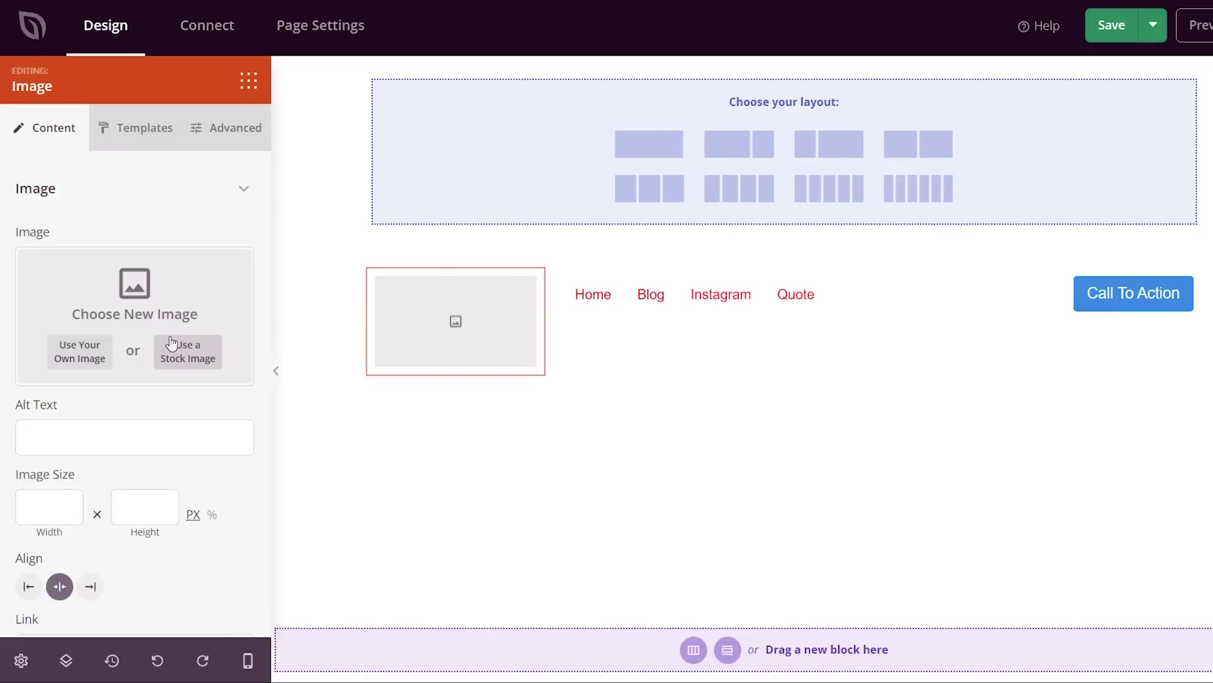
left_click(186, 358)
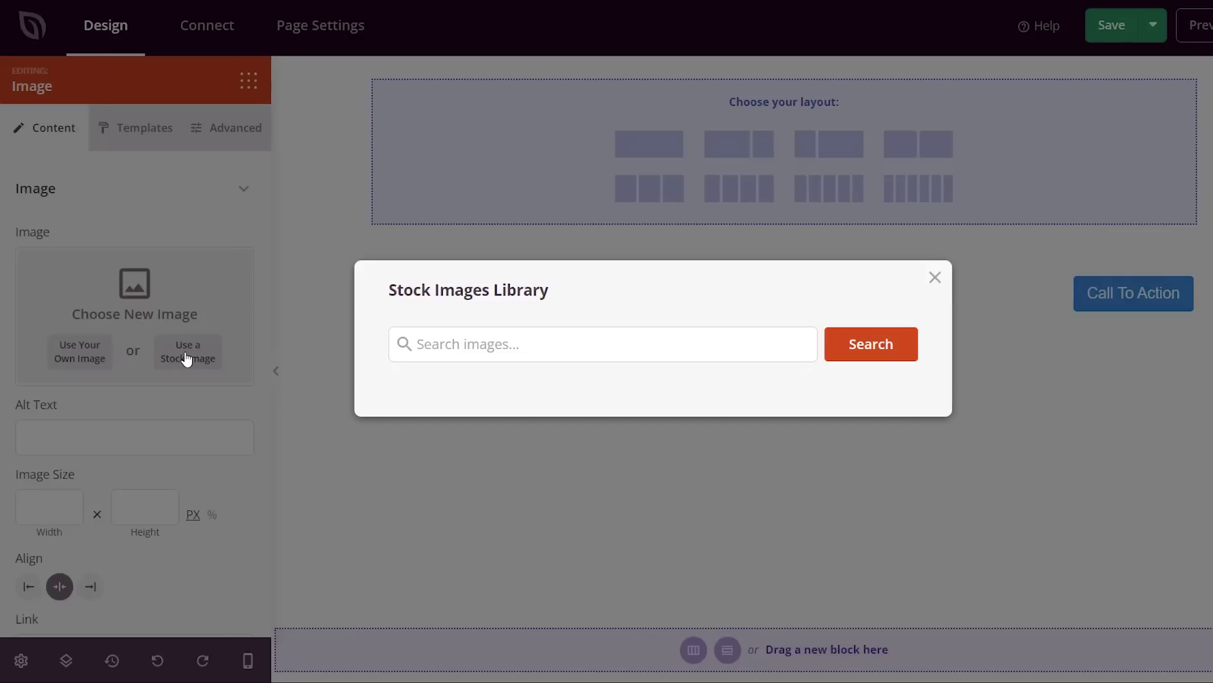
left_click(464, 342)
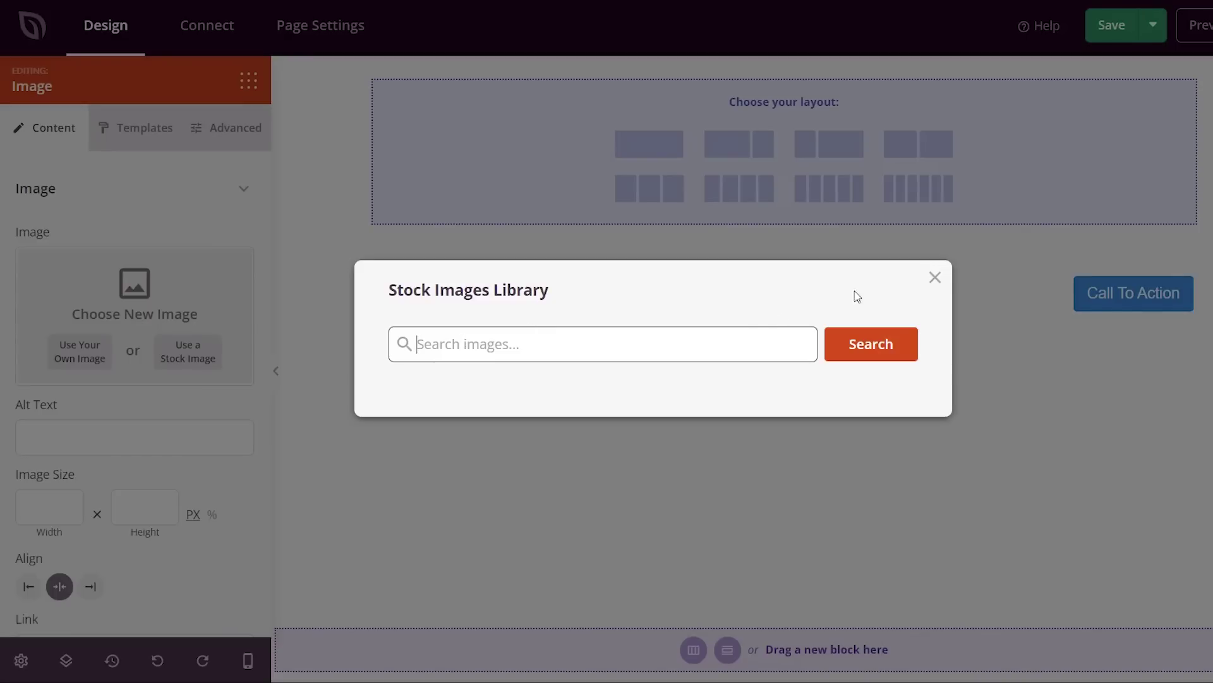
left_click(936, 279)
- Upload demo-store.png as the logo with alt text 'demp store logo'
left_click(74, 354)
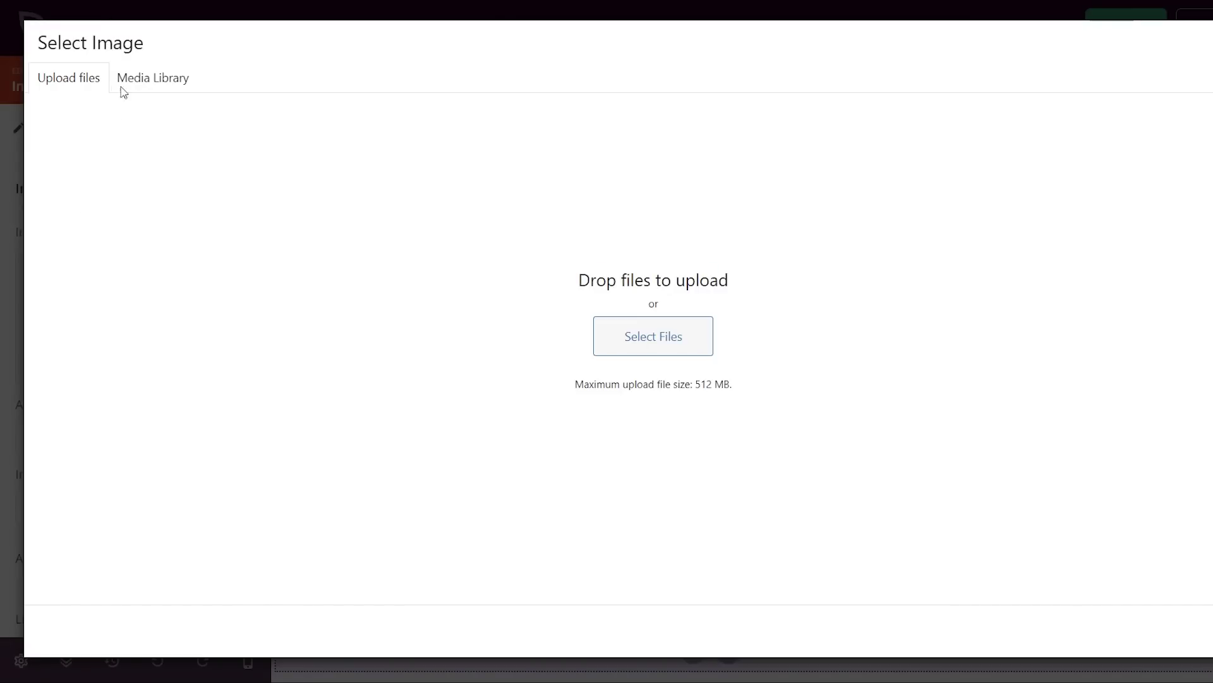
left_click(122, 85)
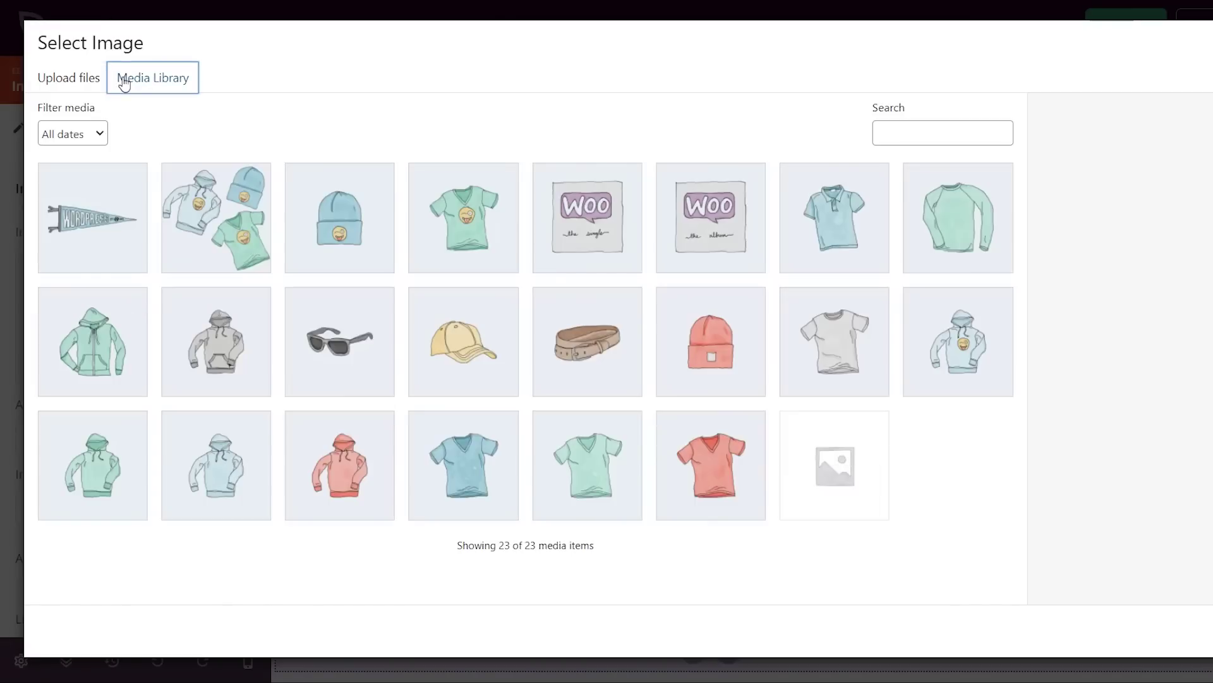
left_click(89, 79)
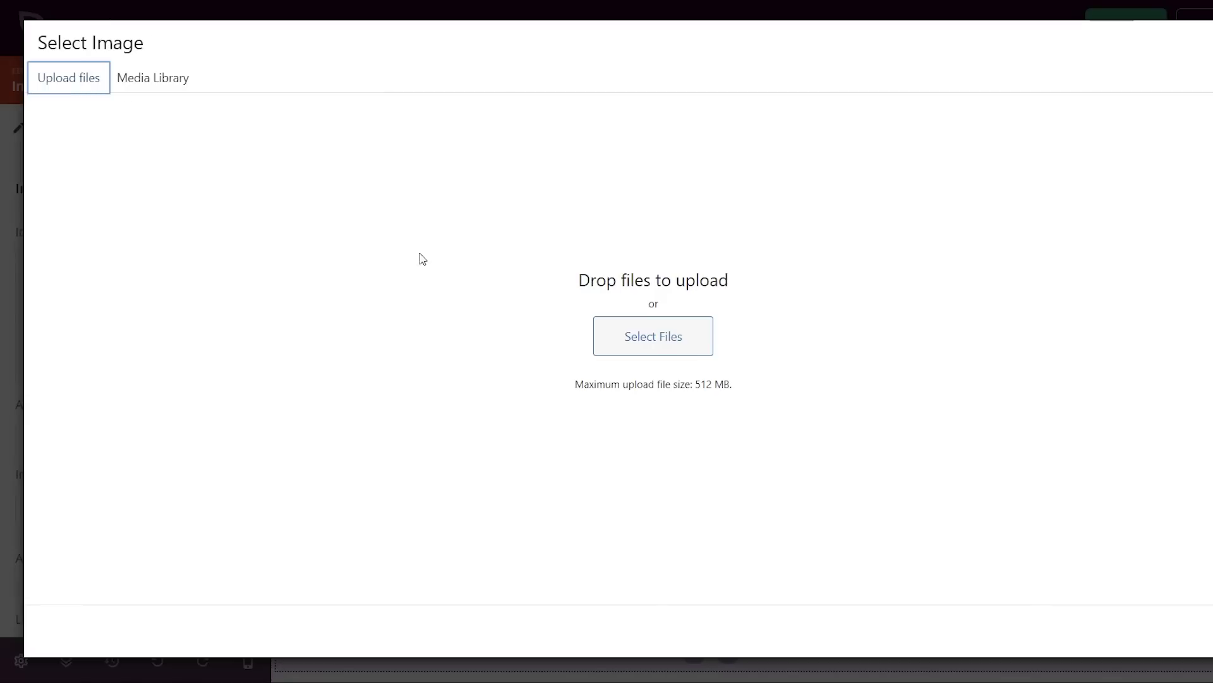
left_click(678, 353)
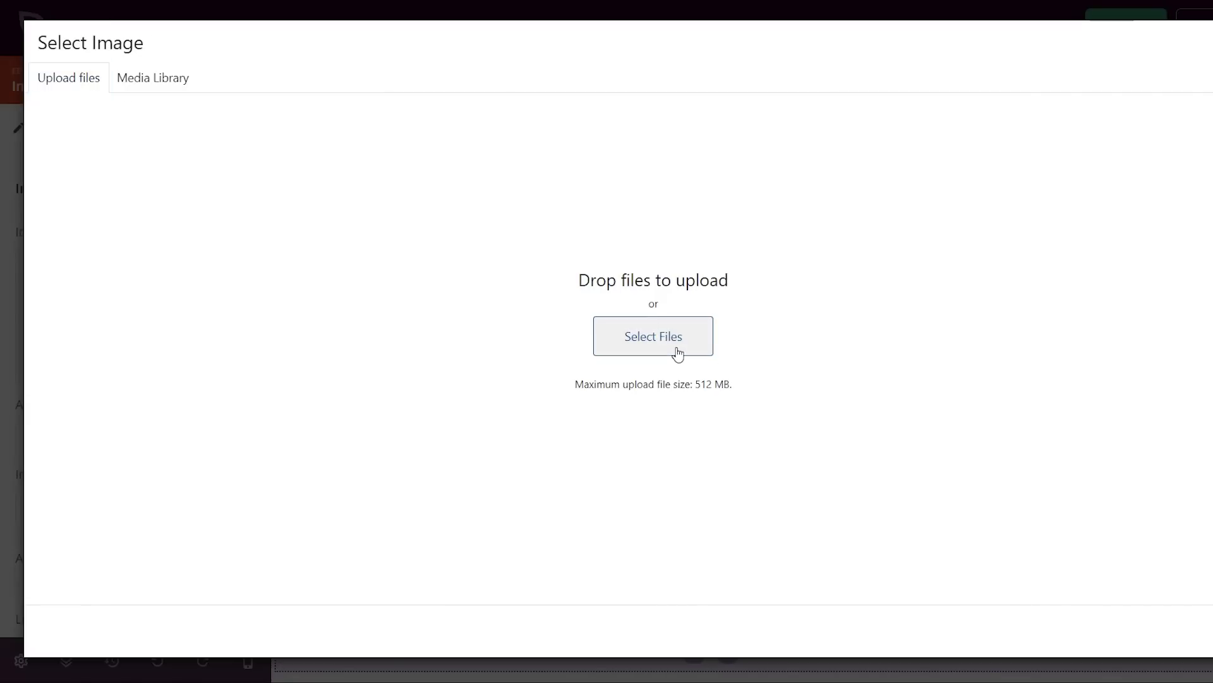
left_click(599, 209)
left_click(976, 436)
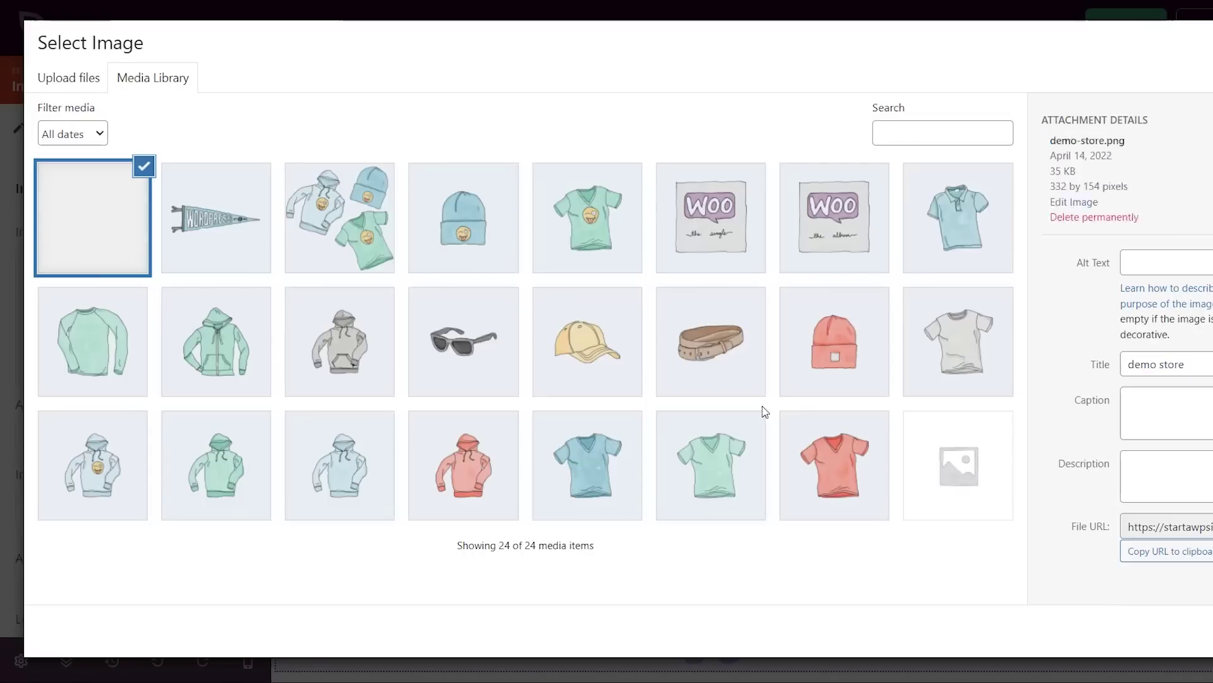
left_click(1152, 263)
type("demp sto")
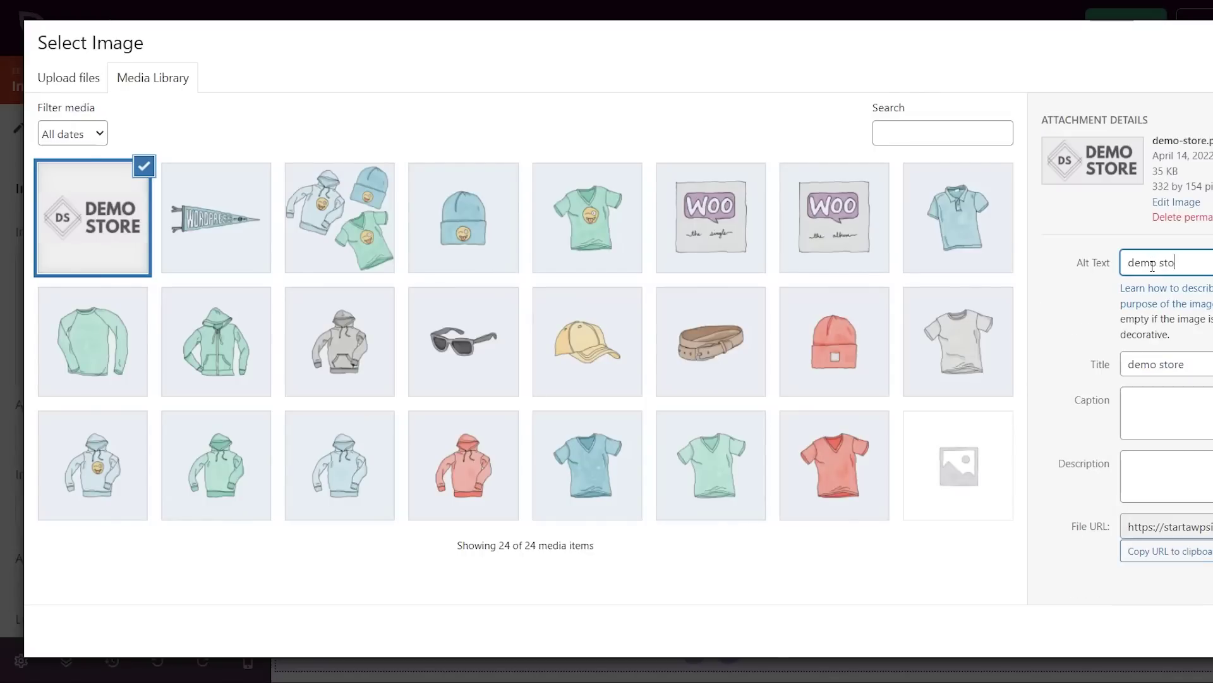
type("re logo")
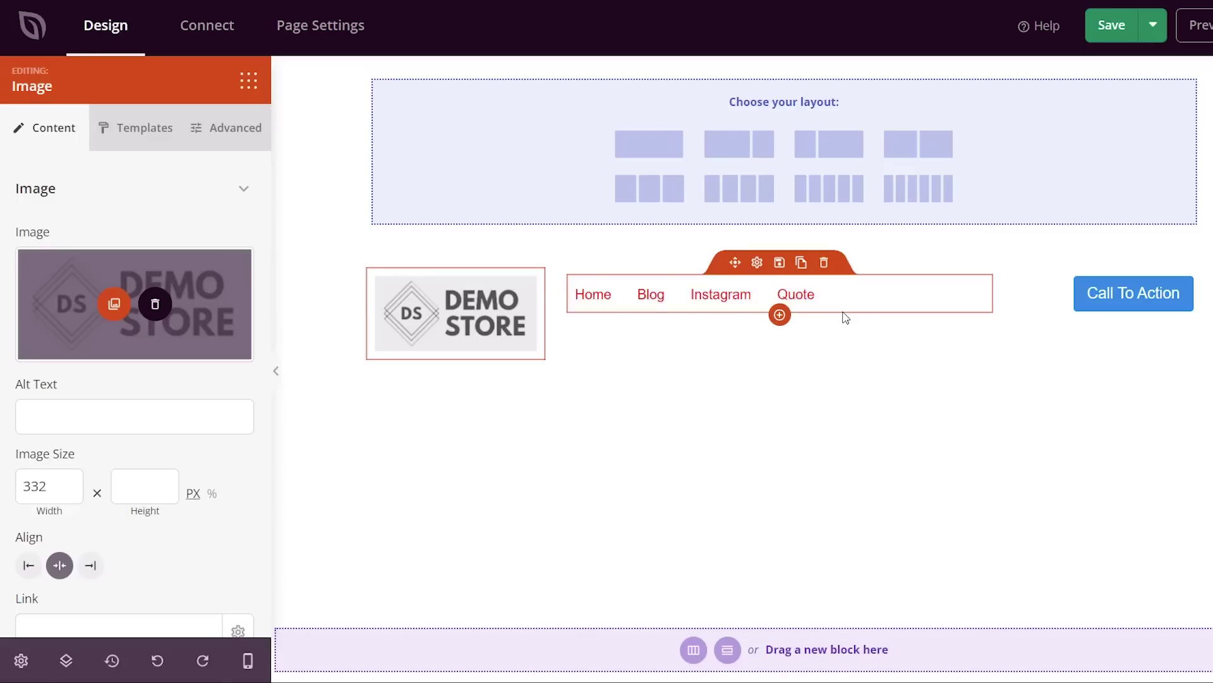
- Delete the header's navigation menu block, leaving the Call To Action button
left_click(824, 263)
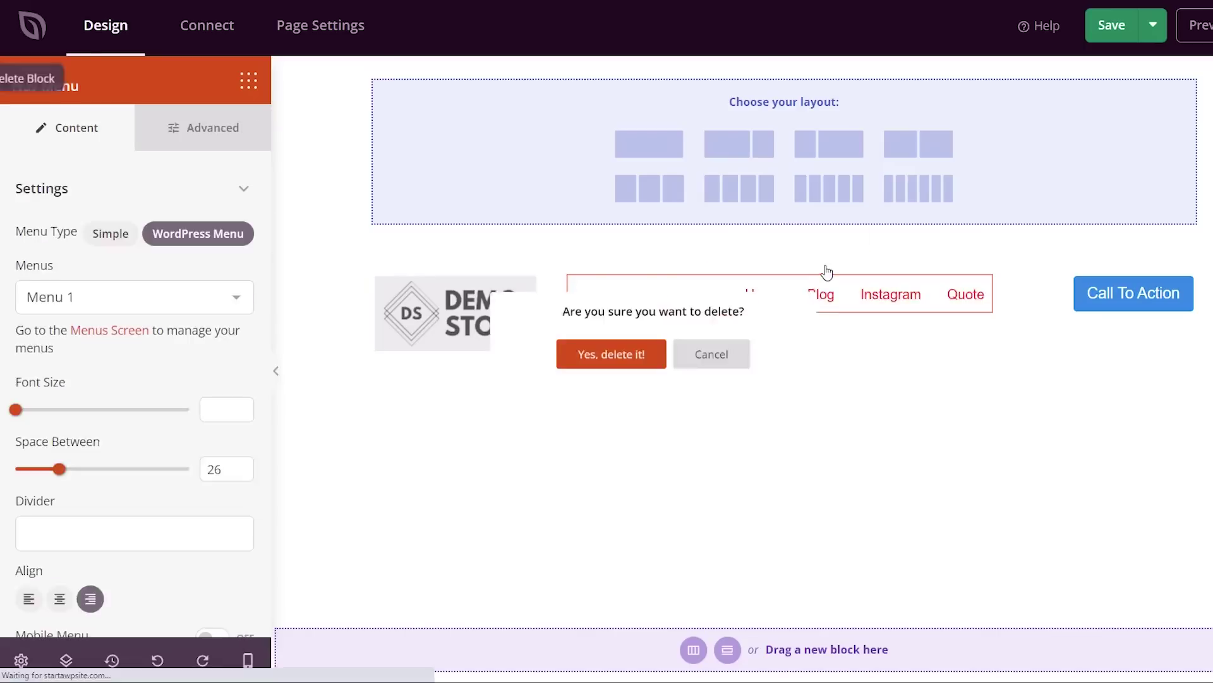
left_click(626, 360)
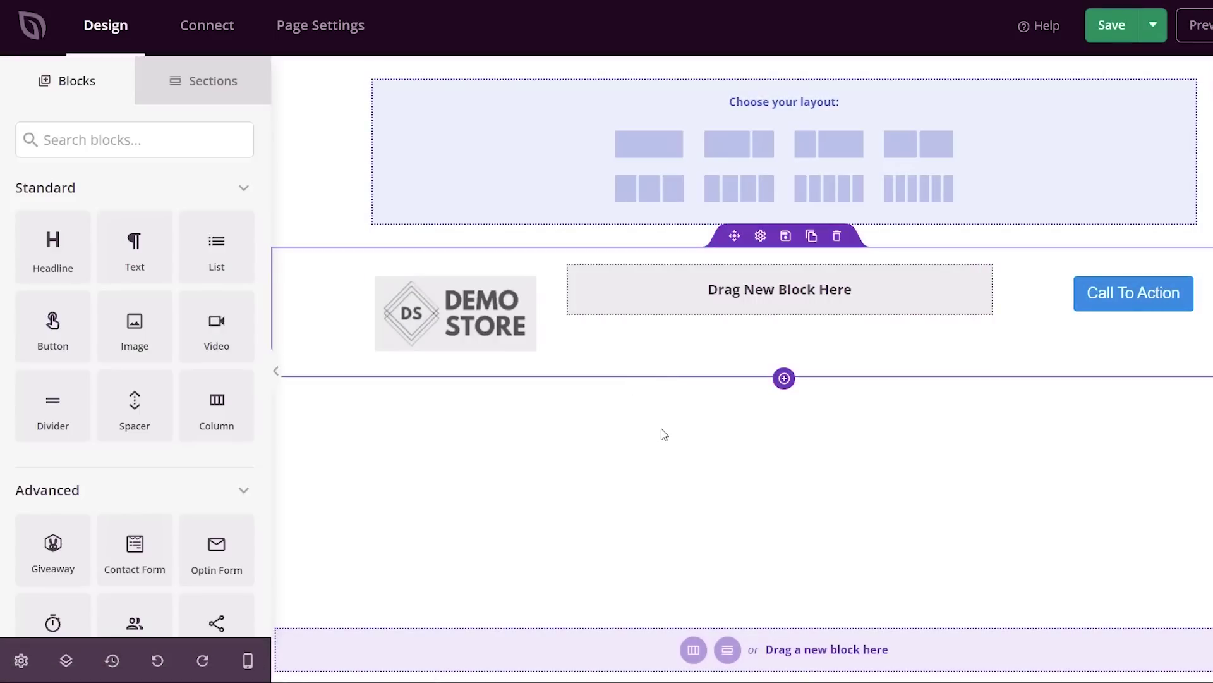
left_click(1144, 305)
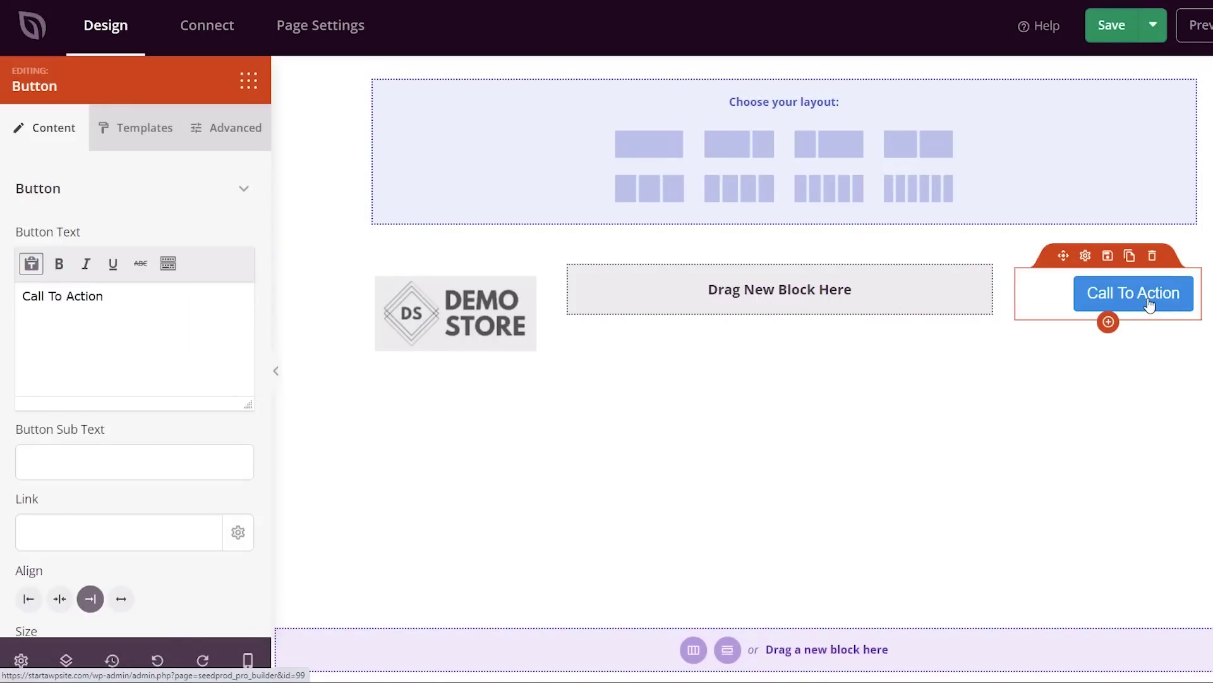
- Change the header button's text to 'View Cart' and link it to /cart
left_click_drag(134, 295, 17, 298)
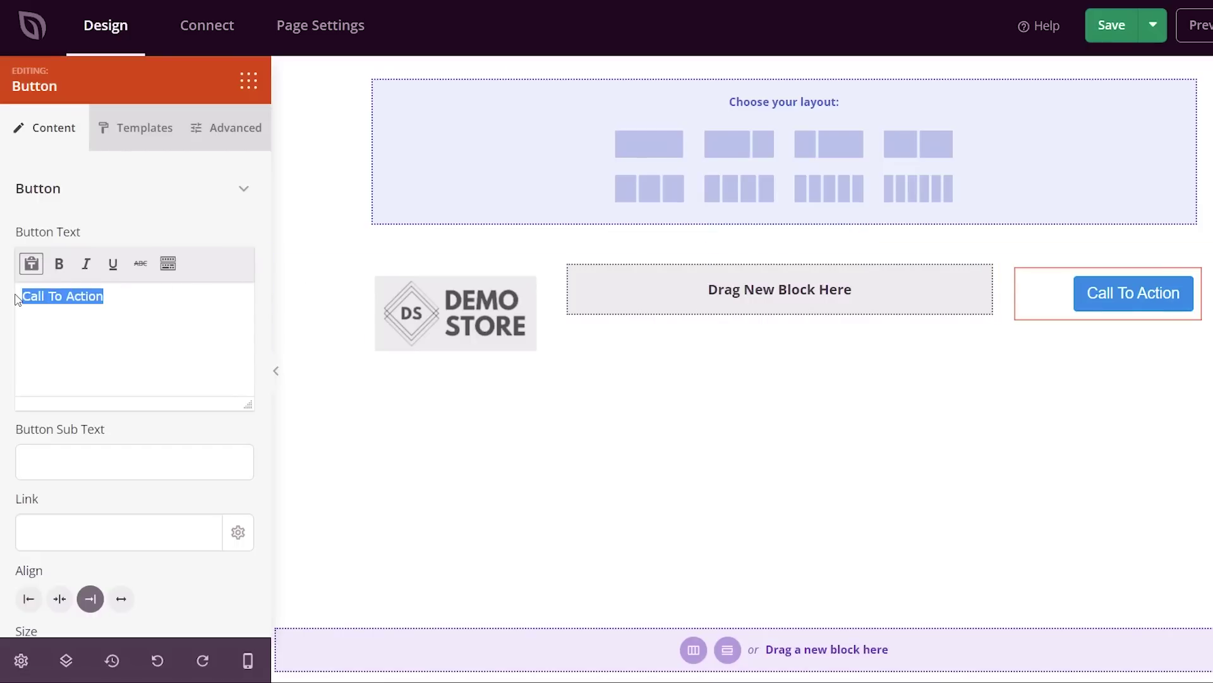
type("View Cart")
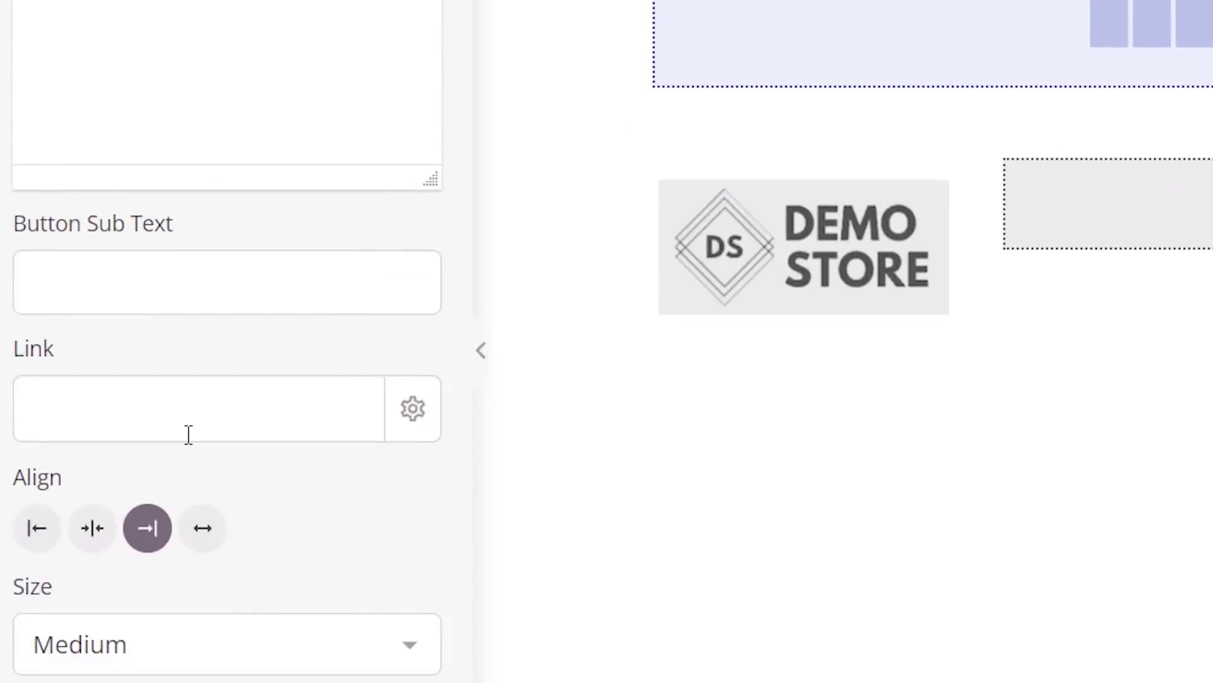
left_click(188, 416)
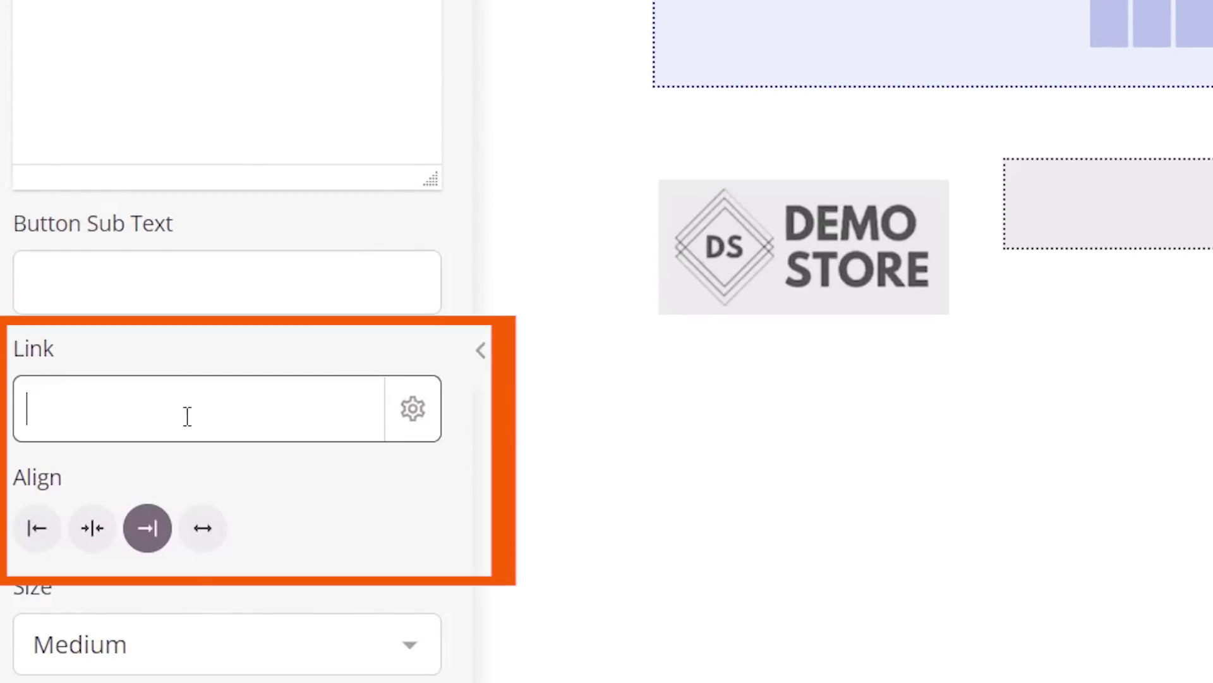
type("/cart")
left_click(412, 415)
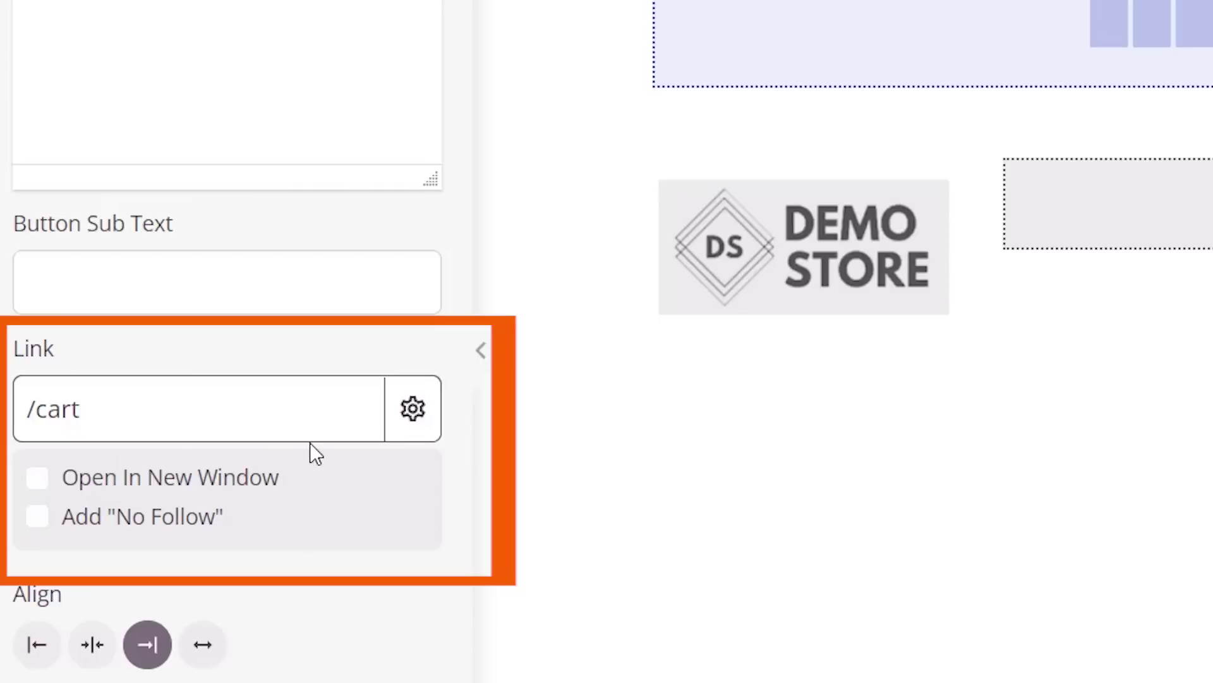
left_click(414, 409)
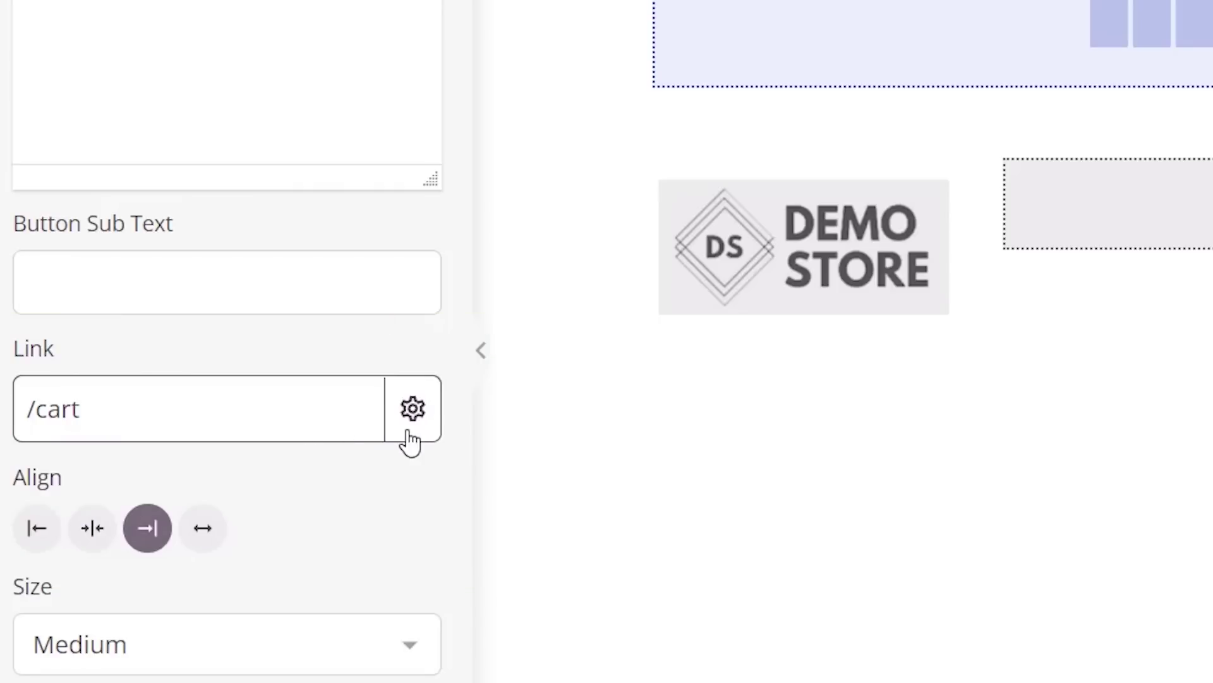
- Try small and large sizes for the View Cart button, then set it back to medium
left_click(291, 648)
left_click(263, 682)
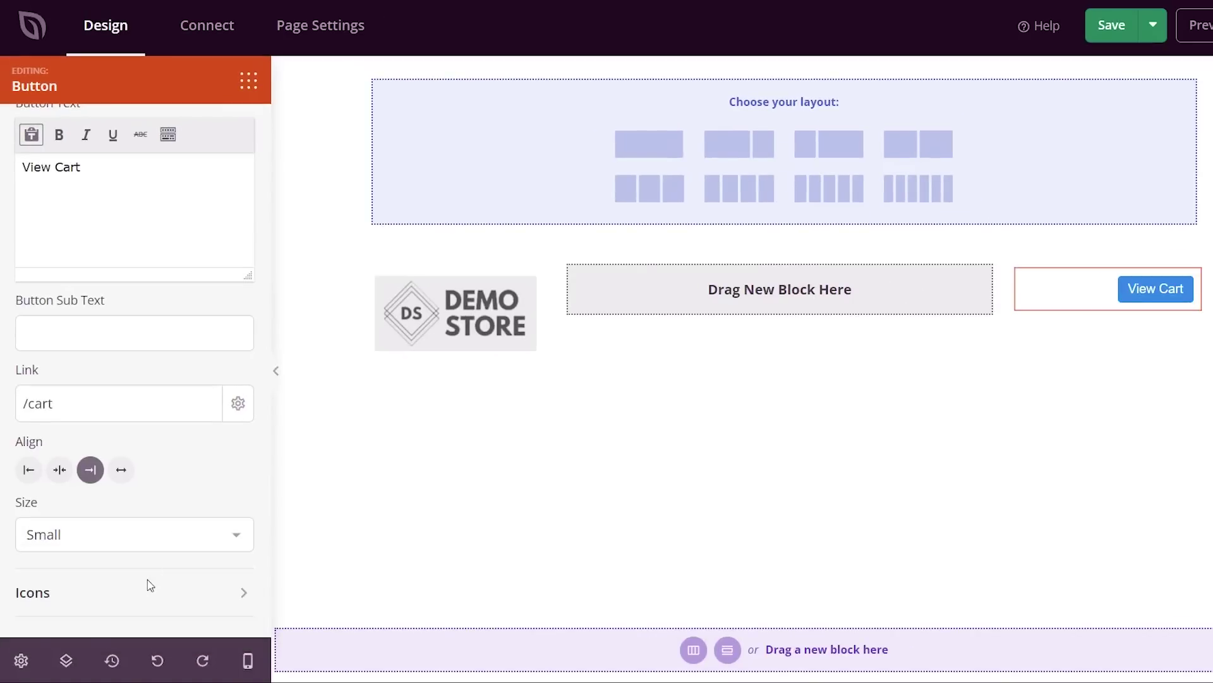
left_click(150, 585)
left_click(144, 544)
left_click(116, 597)
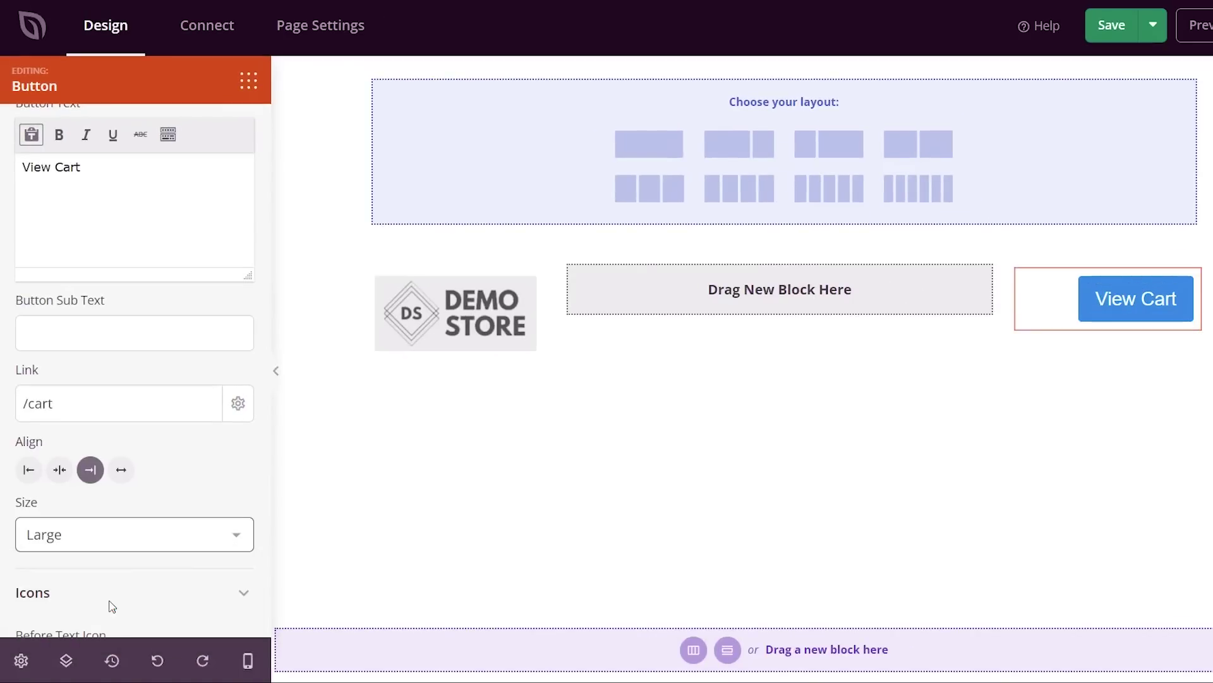
left_click(154, 538)
left_click(130, 576)
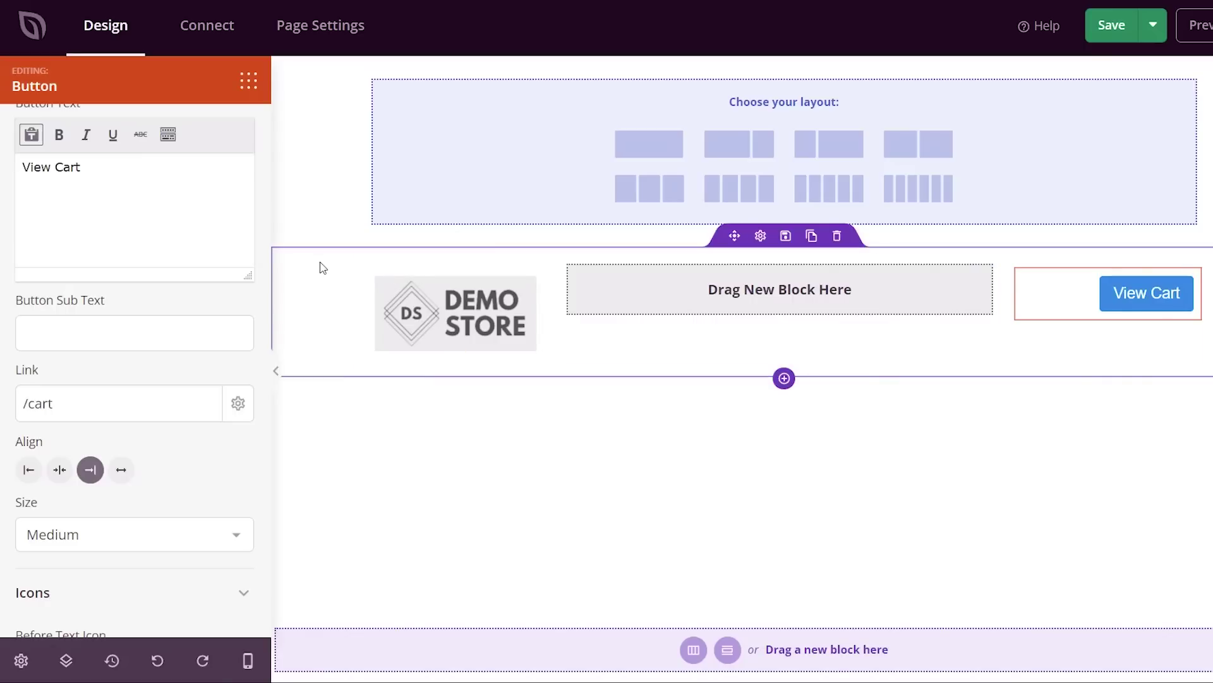
- Move the logo and View Cart row above the new section and apply the 2/3 + 1/3 column layout
left_click_drag(734, 236, 719, 93)
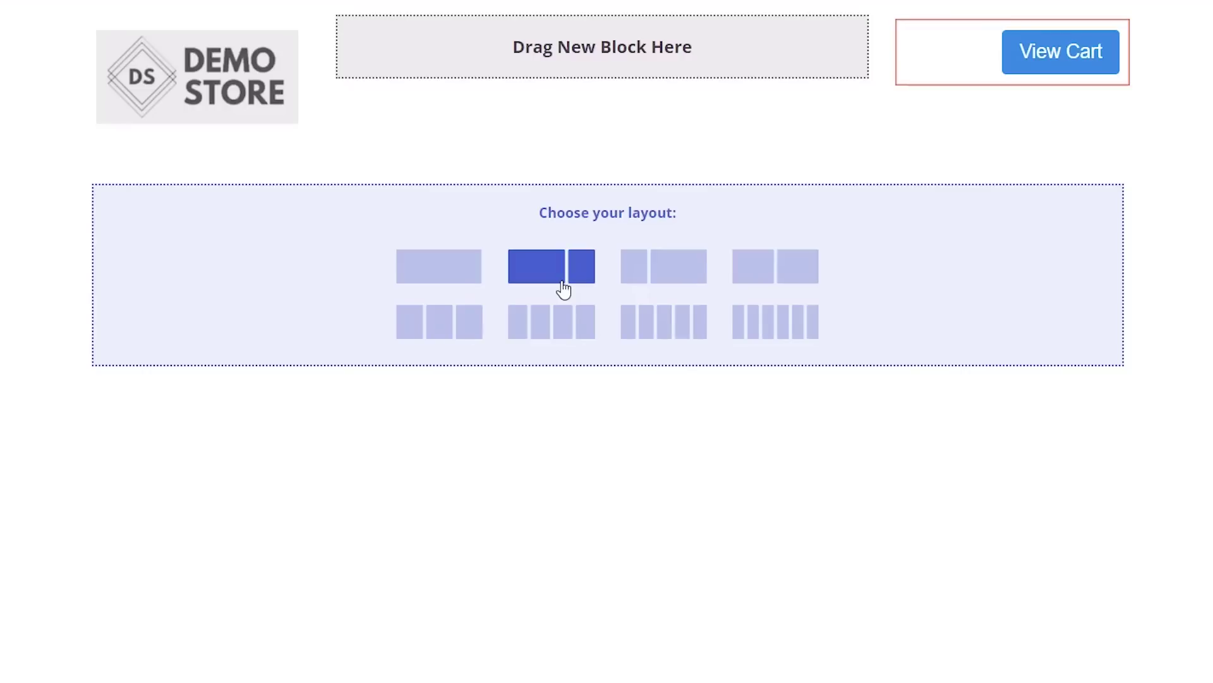
left_click(563, 290)
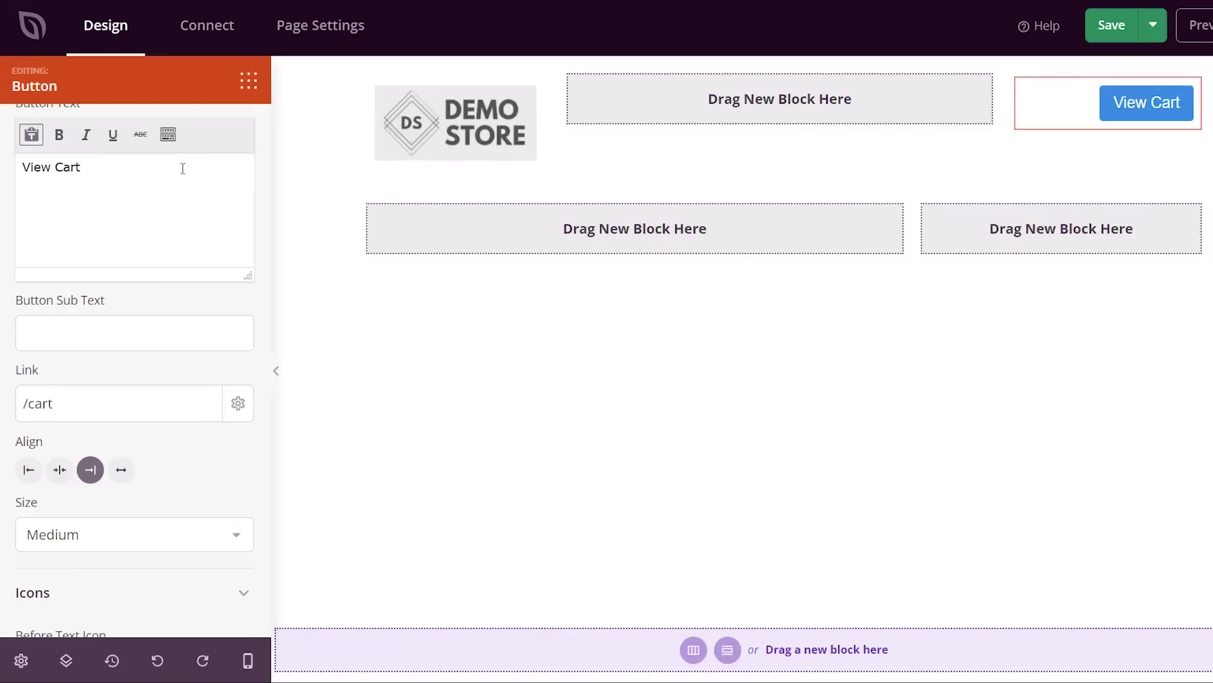
scroll(152, 168, "up", 3)
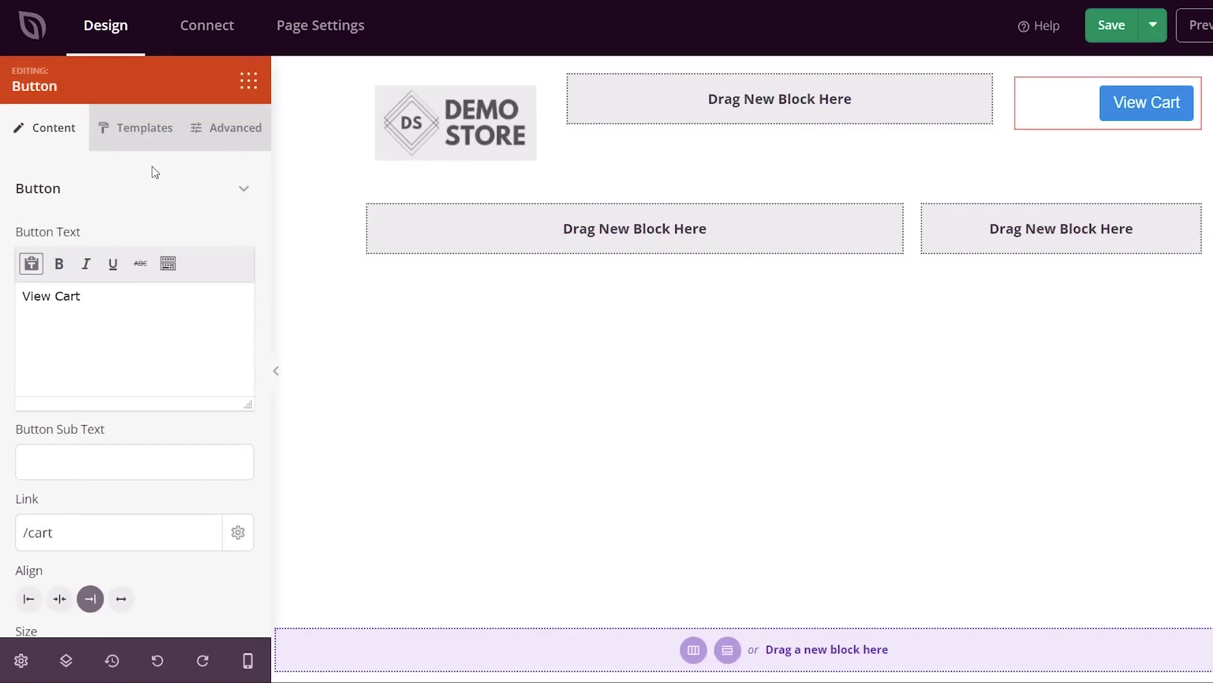
- Drag the WooCommerce Checkout block from the Blocks library into the wide left column
left_click(251, 82)
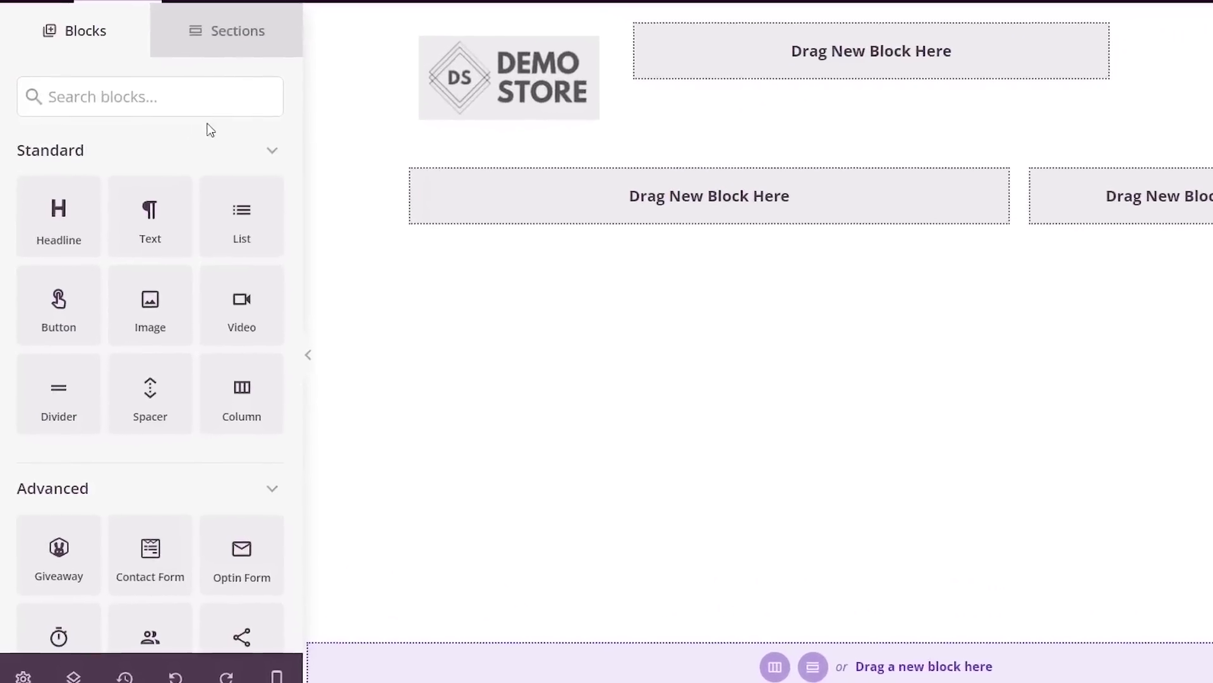
scroll(182, 145, "down", 7)
scroll(182, 153, "up", 7)
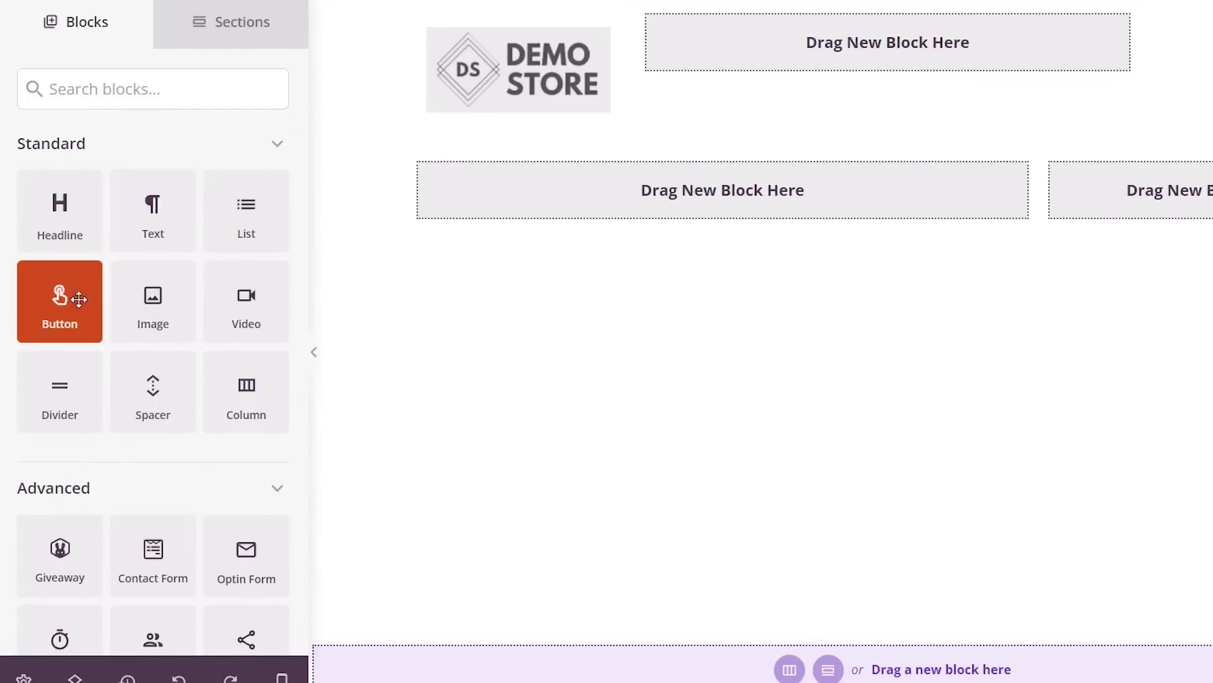
scroll(126, 301, "down", 5)
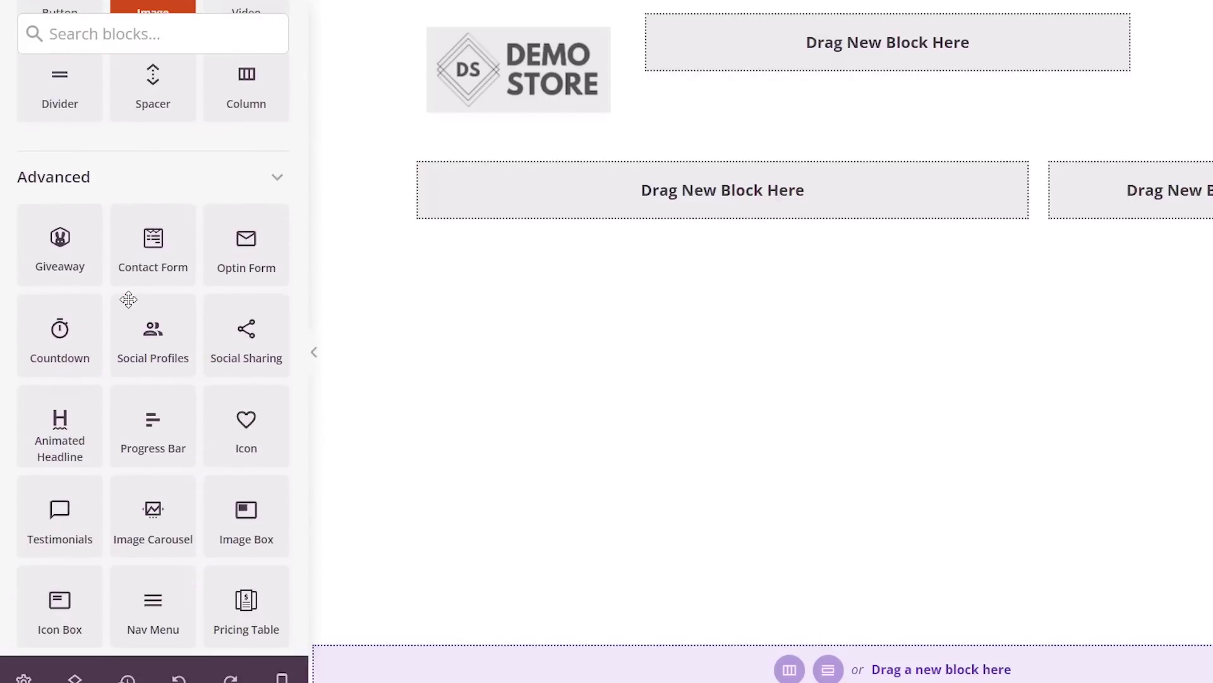
scroll(128, 299, "down", 3)
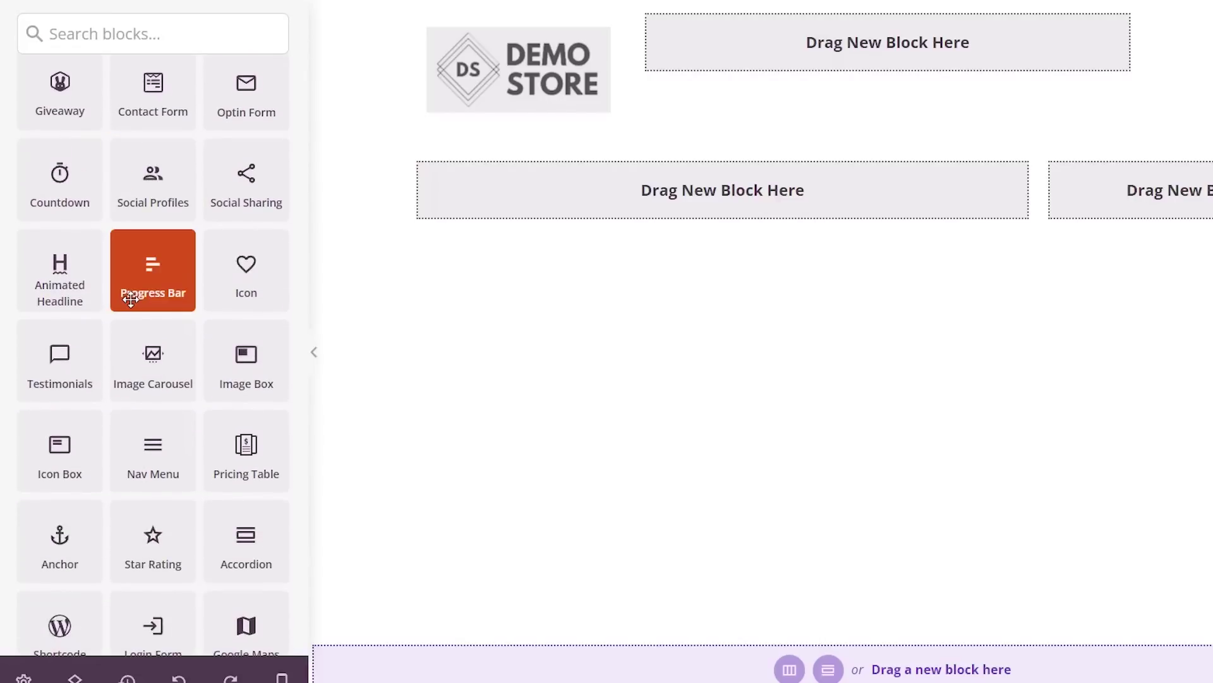
scroll(183, 327, "down", 15)
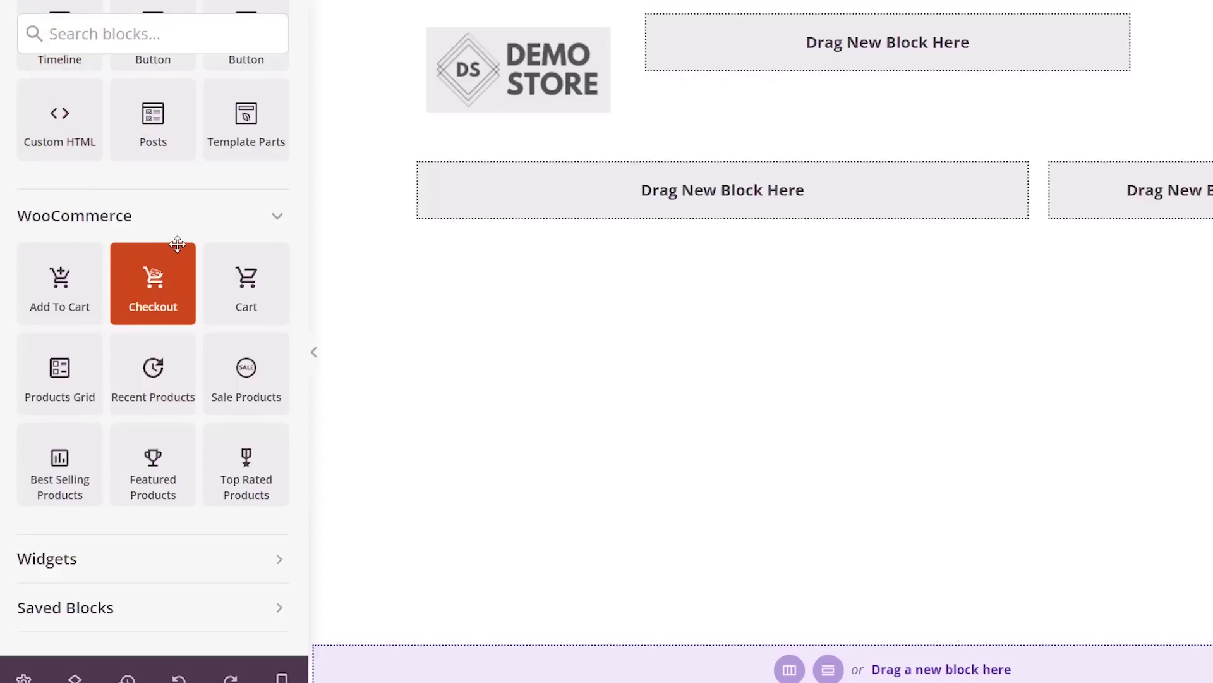
left_click_drag(161, 284, 632, 212)
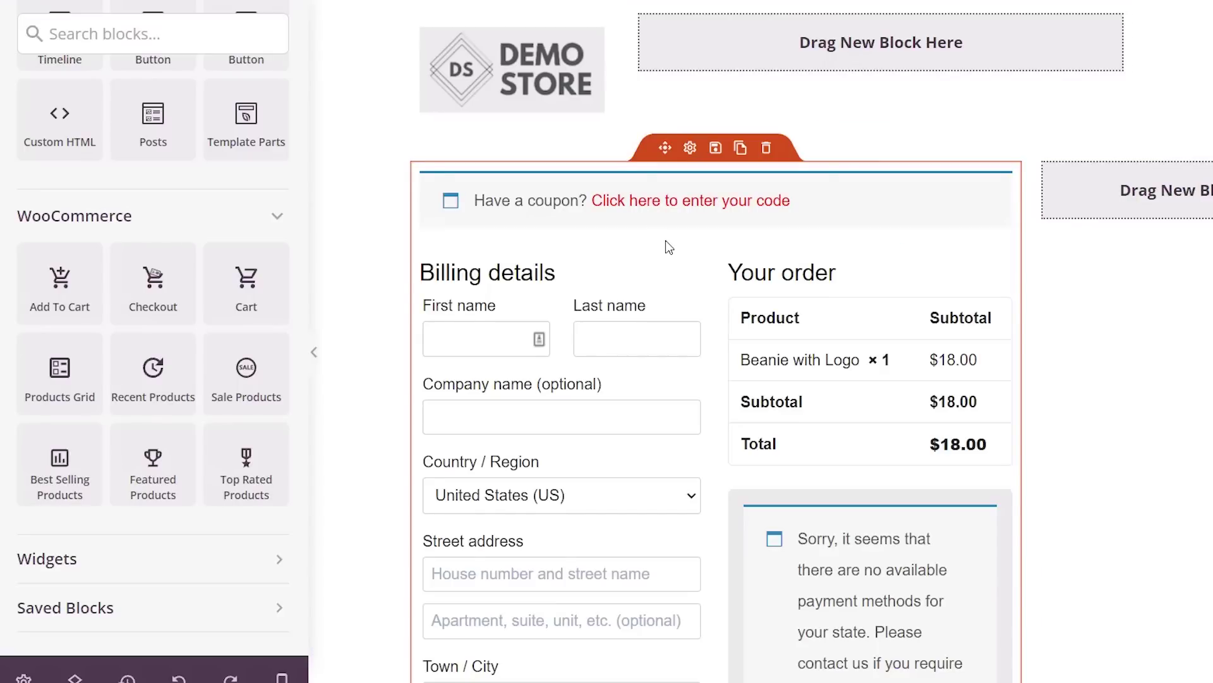
scroll(665, 242, "down", 1)
scroll(666, 241, "down", 1)
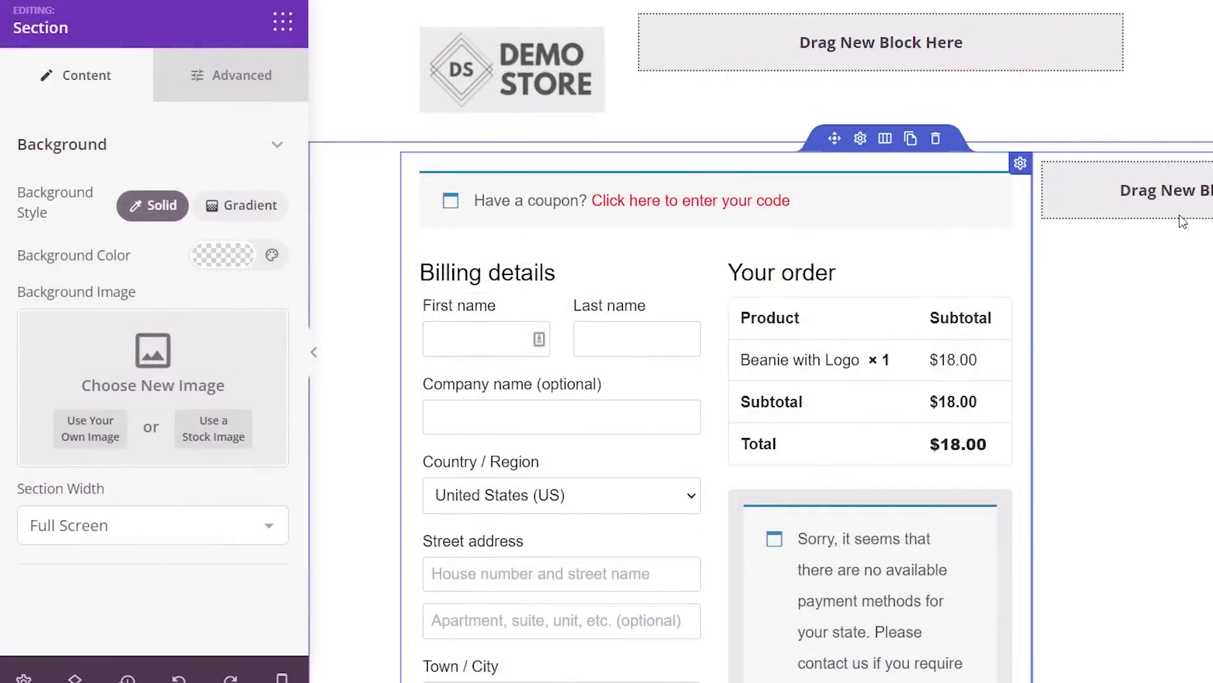
- Drag the WooCommerce Best Selling Products block into the narrow right column beside the checkout form
left_click(283, 21)
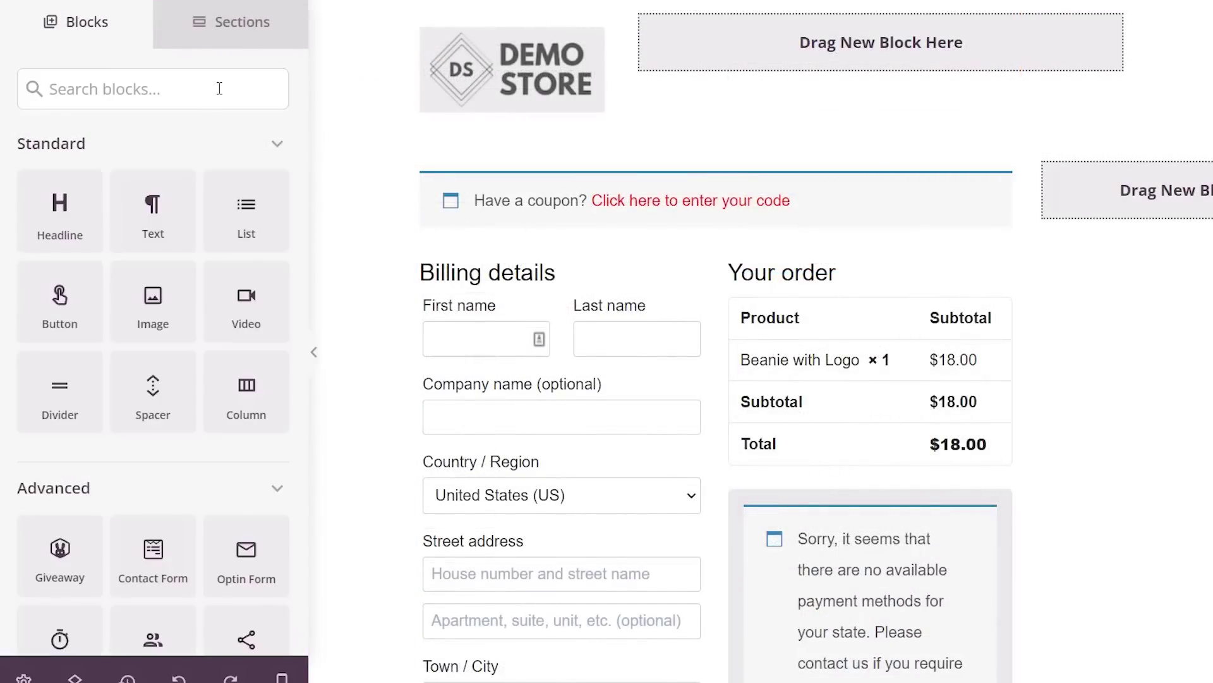
scroll(189, 199, "down", 3)
scroll(189, 199, "down", 15)
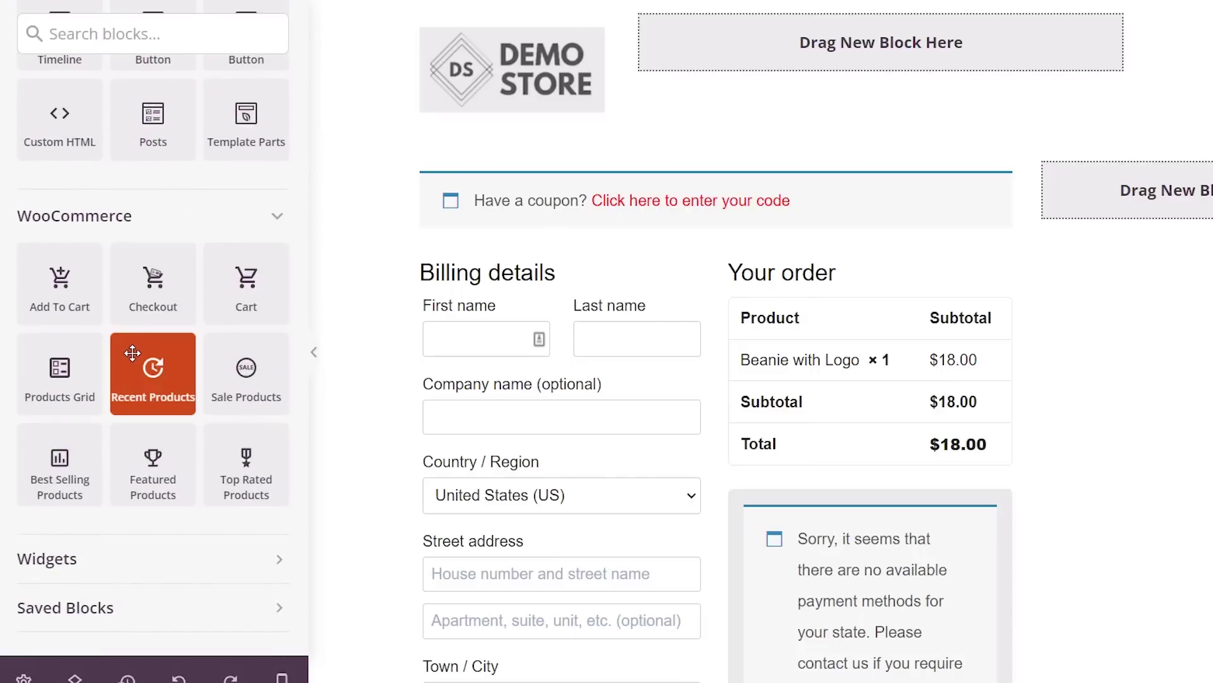
left_click_drag(66, 476, 1202, 206)
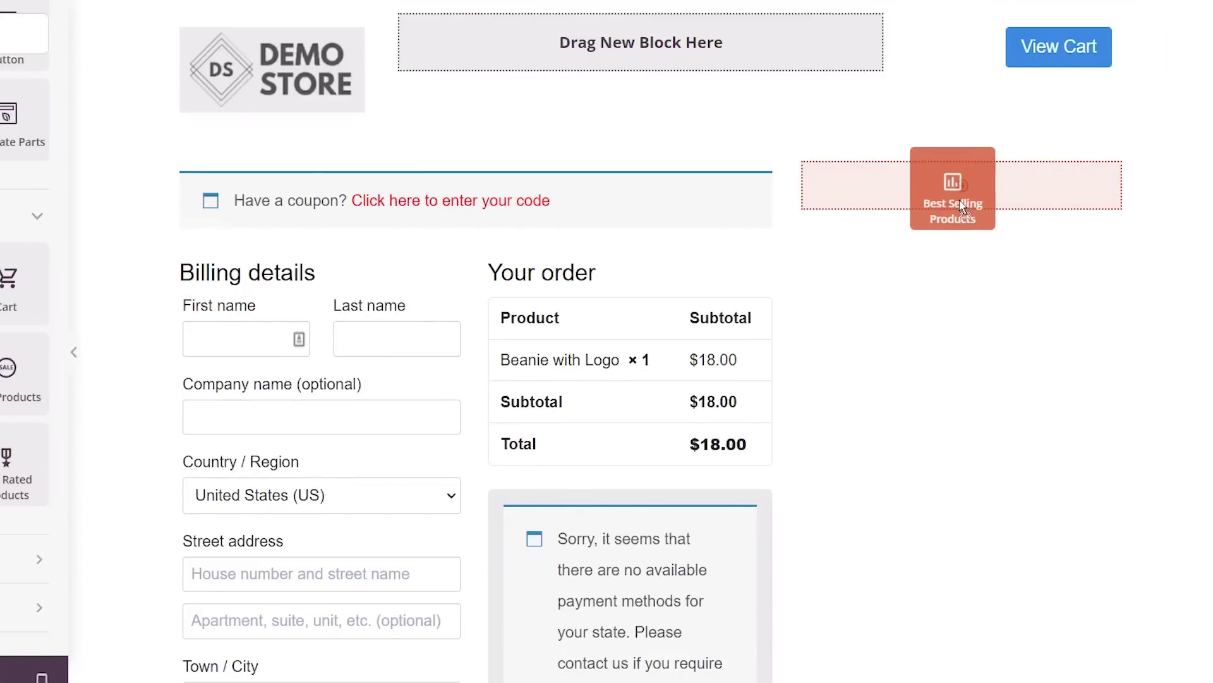
left_click_drag(960, 201, 970, 211)
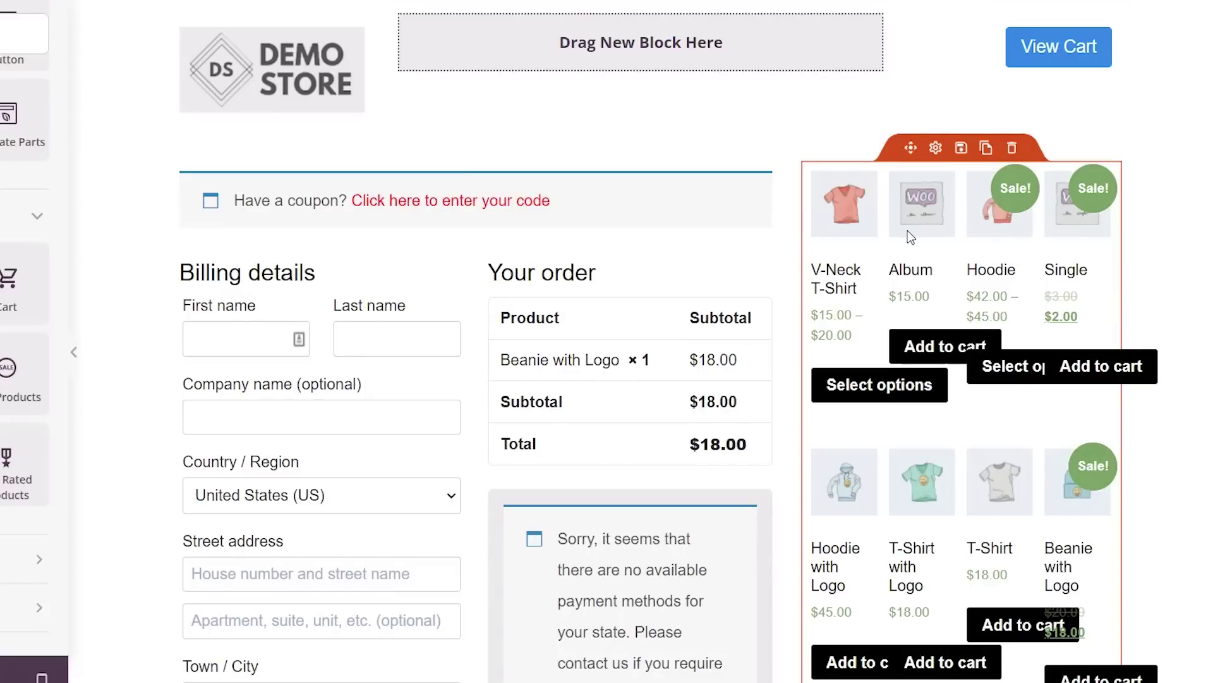
left_click(885, 263)
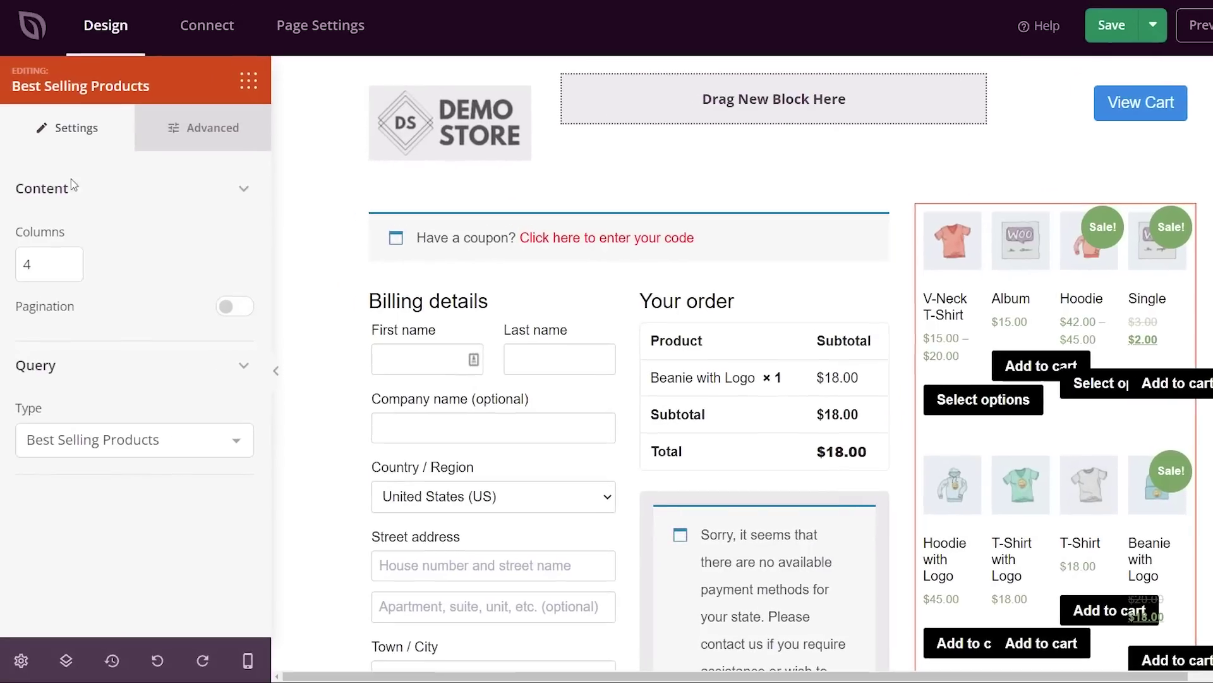
- Set Best Selling Products to 1 column and a limit of 1, with pagination off
left_click_drag(43, 268, 22, 269)
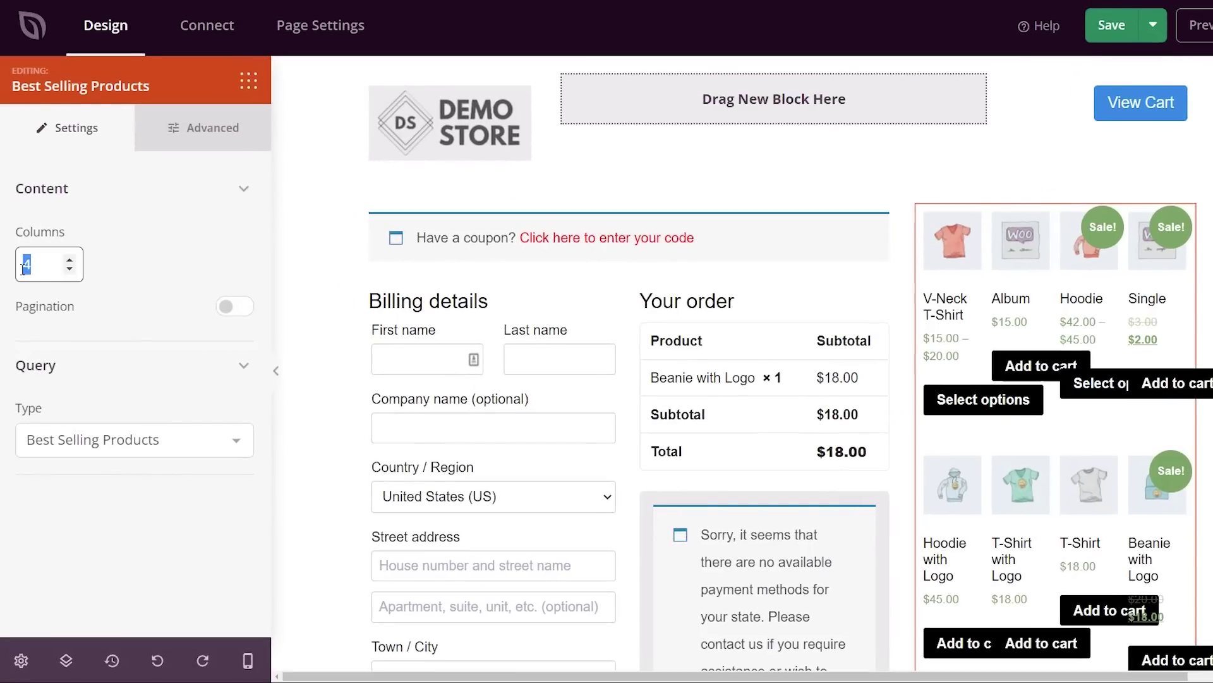
type("1")
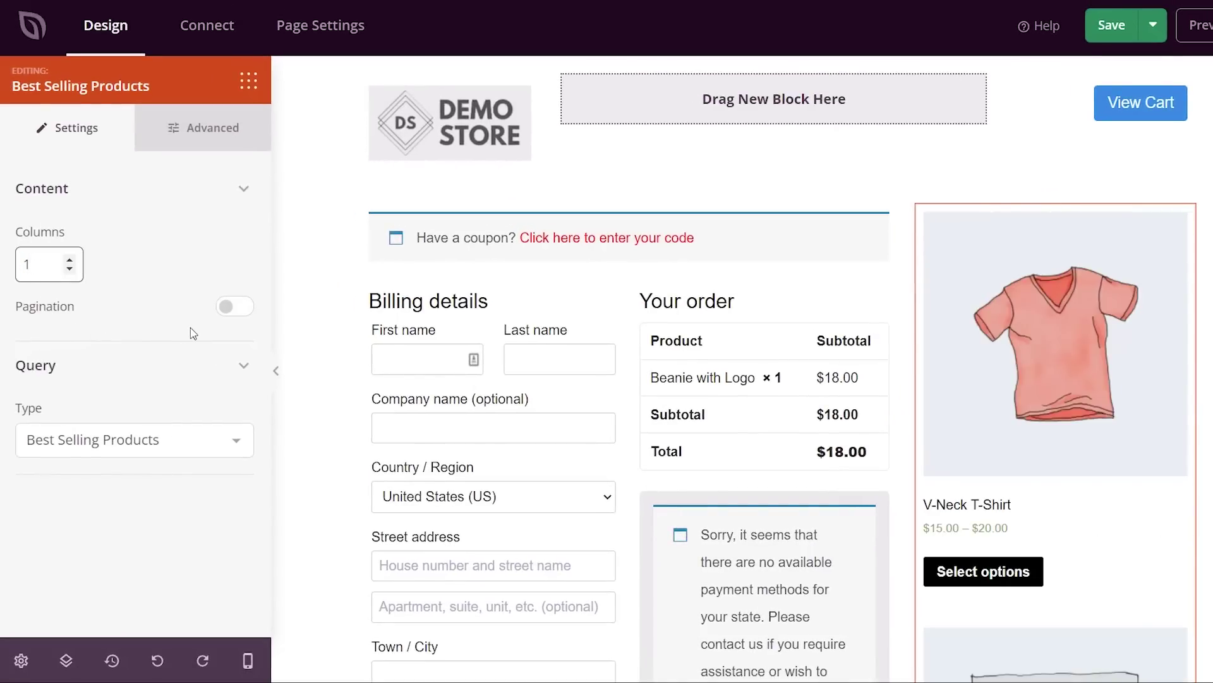
left_click(238, 310)
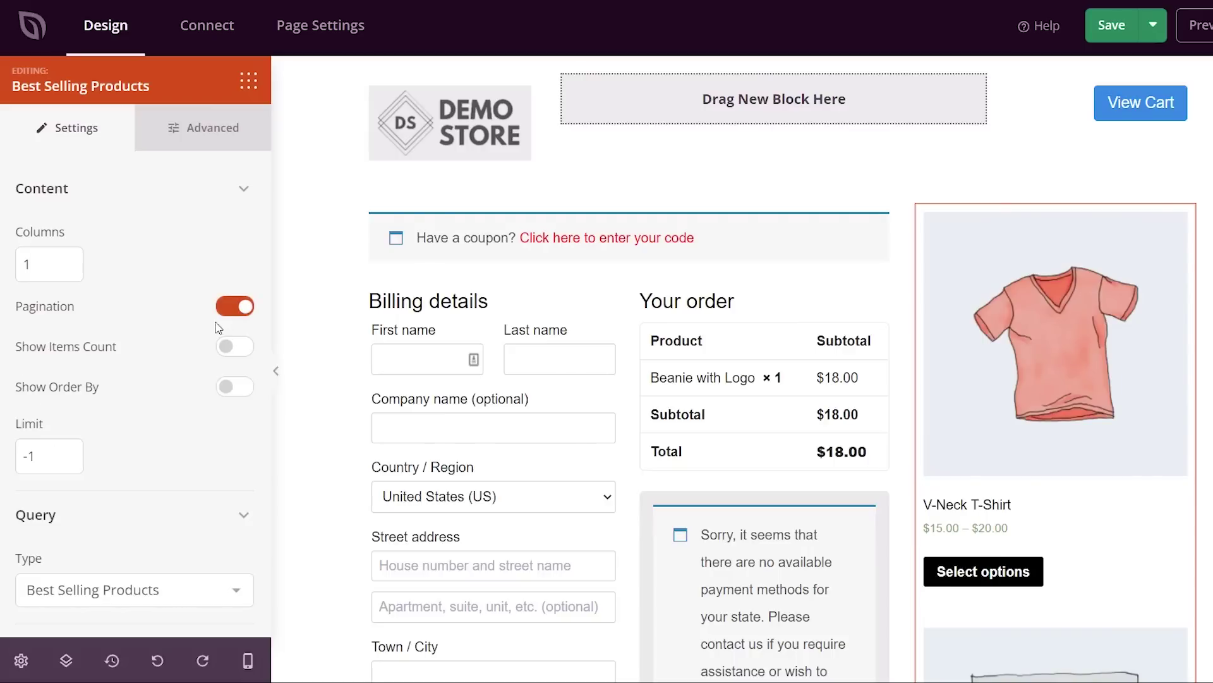
left_click_drag(41, 461, 2, 464)
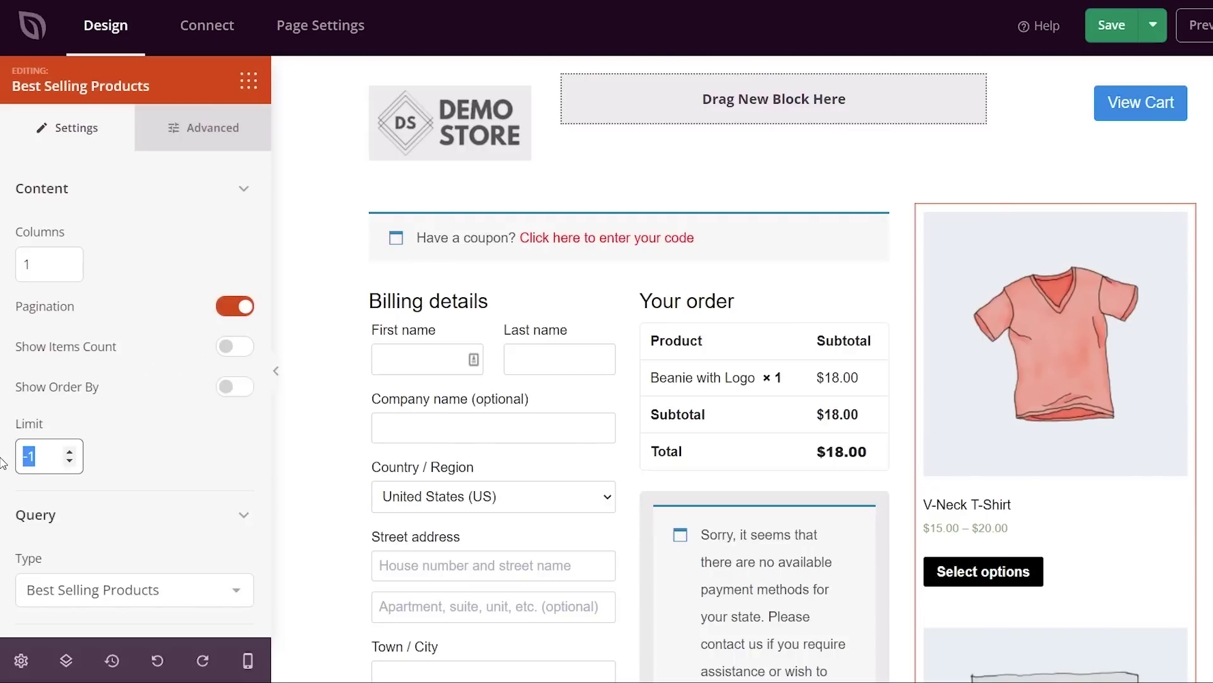
type("1")
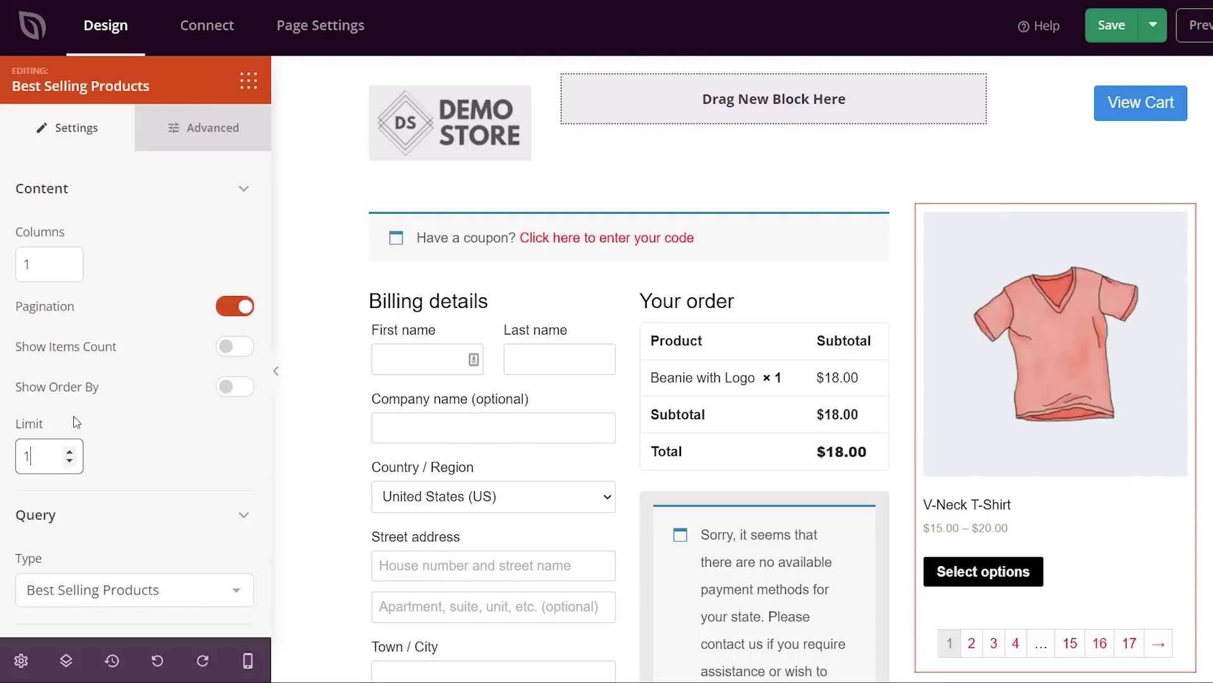
left_click(233, 309)
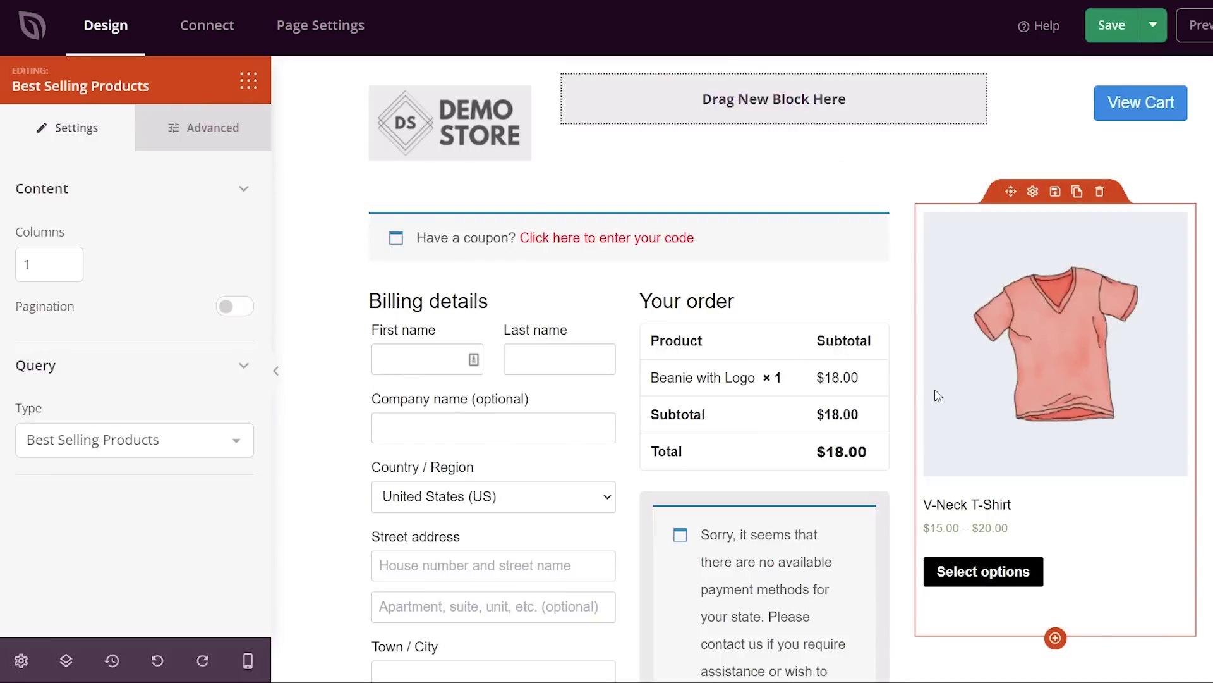
- Add a Headline block reading 'Best Selling' above the V-Neck T-Shirt product
left_click(248, 80)
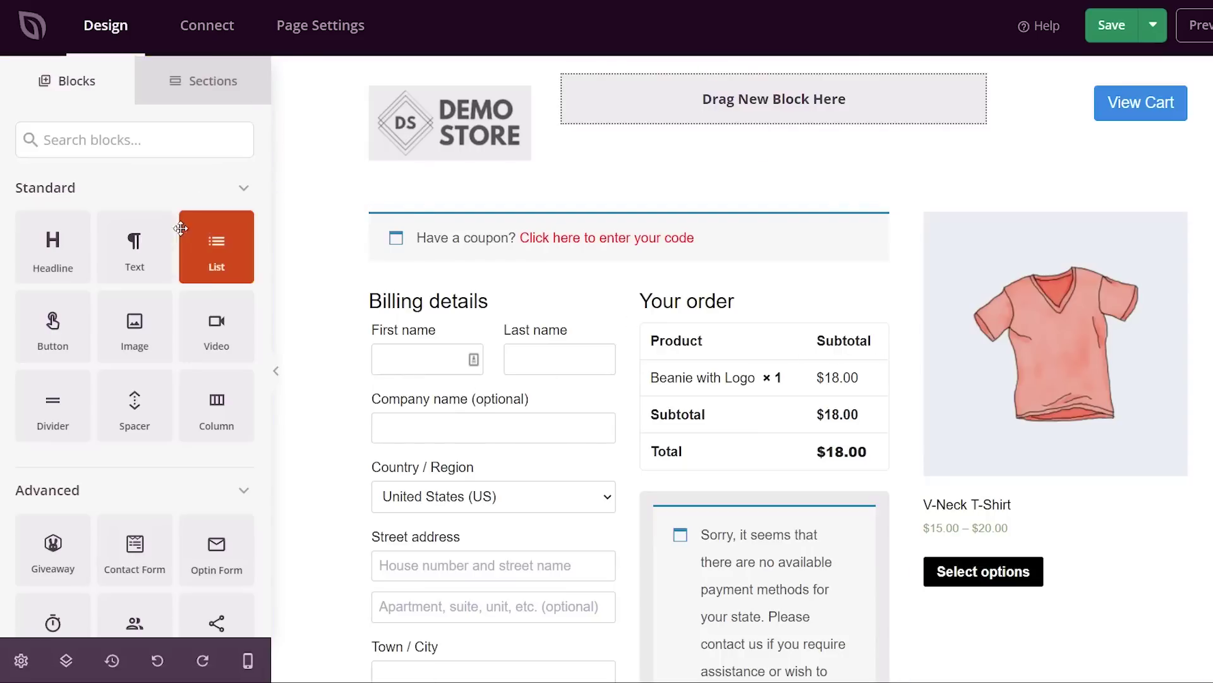
left_click_drag(56, 269, 1018, 250)
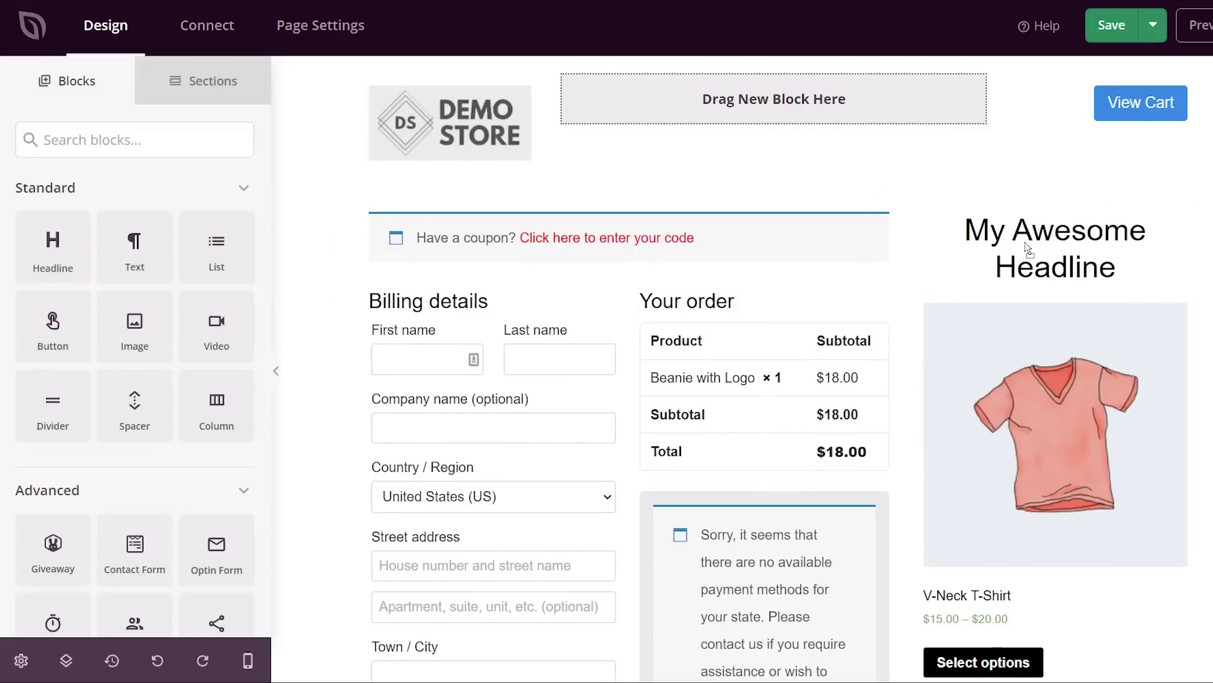
triple_click(1019, 248)
type("Best")
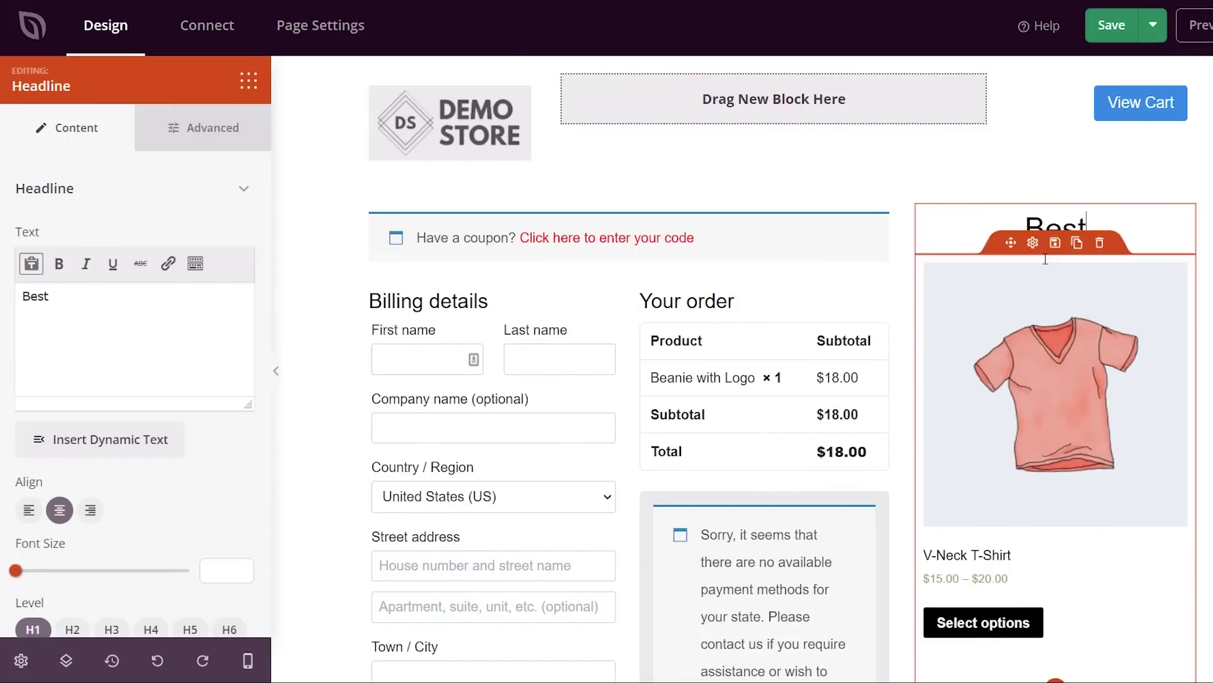
type(" Selling Ite")
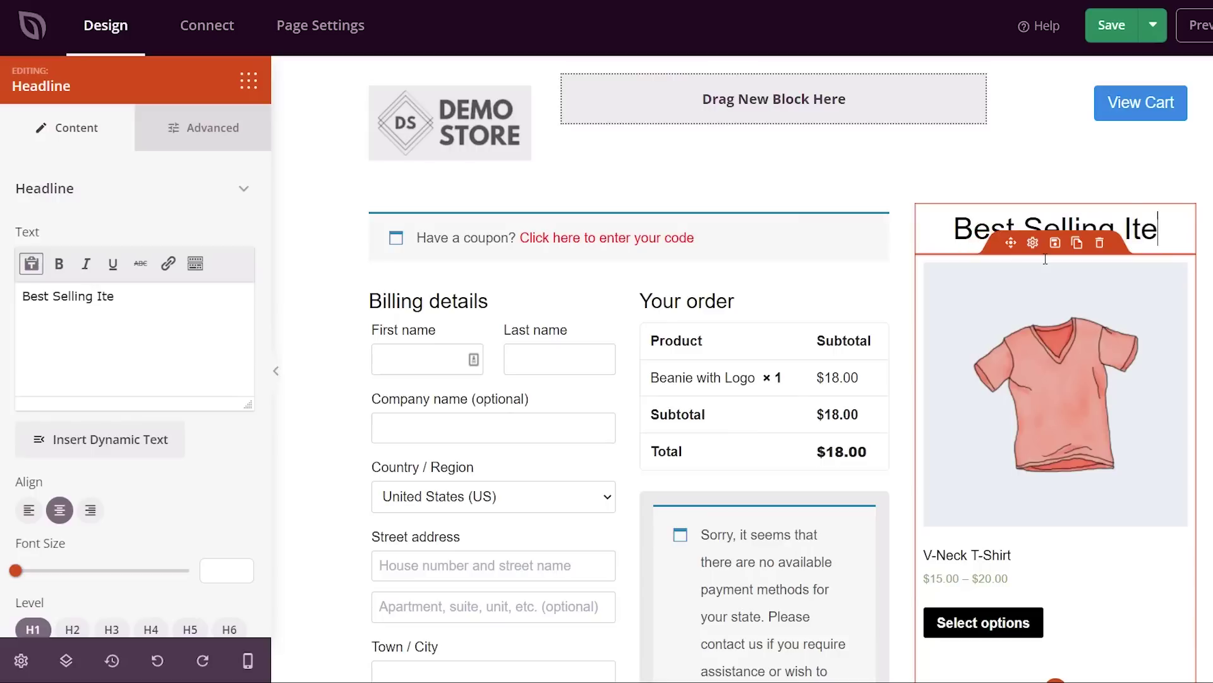
key("BackSpace")
key("BackSpace")
key("BackSpace")
key("BackSpace")
scroll(742, 367, "down", 2)
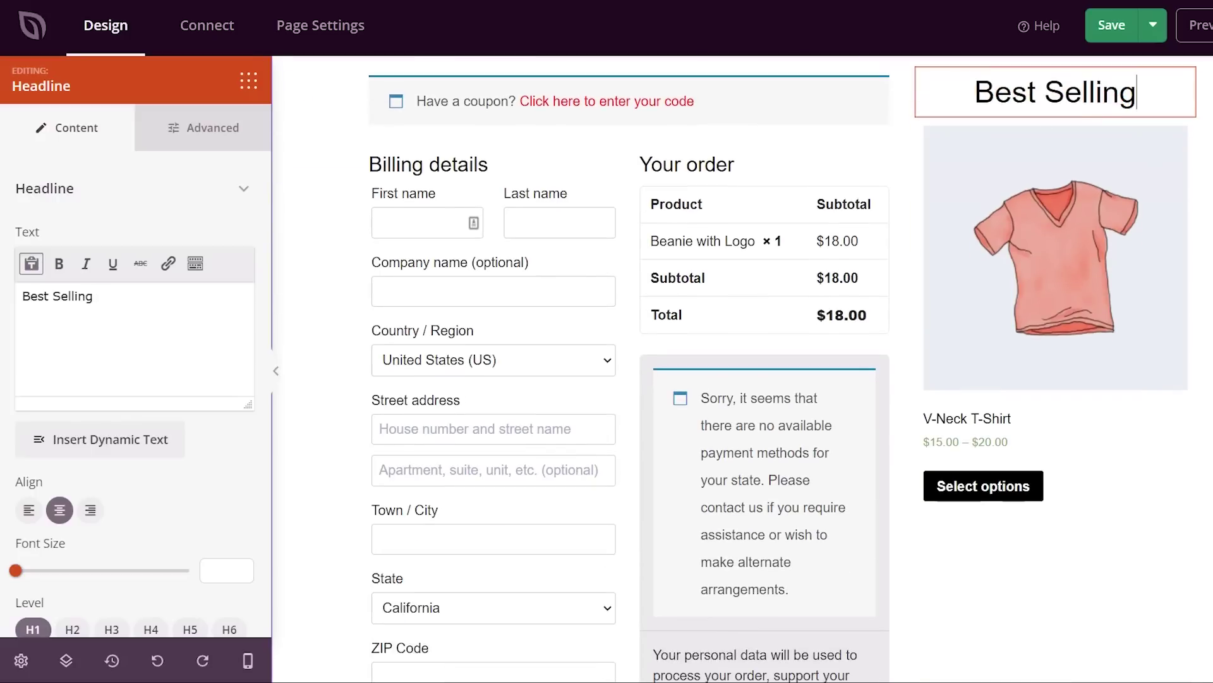
scroll(1042, 339, "down", 1)
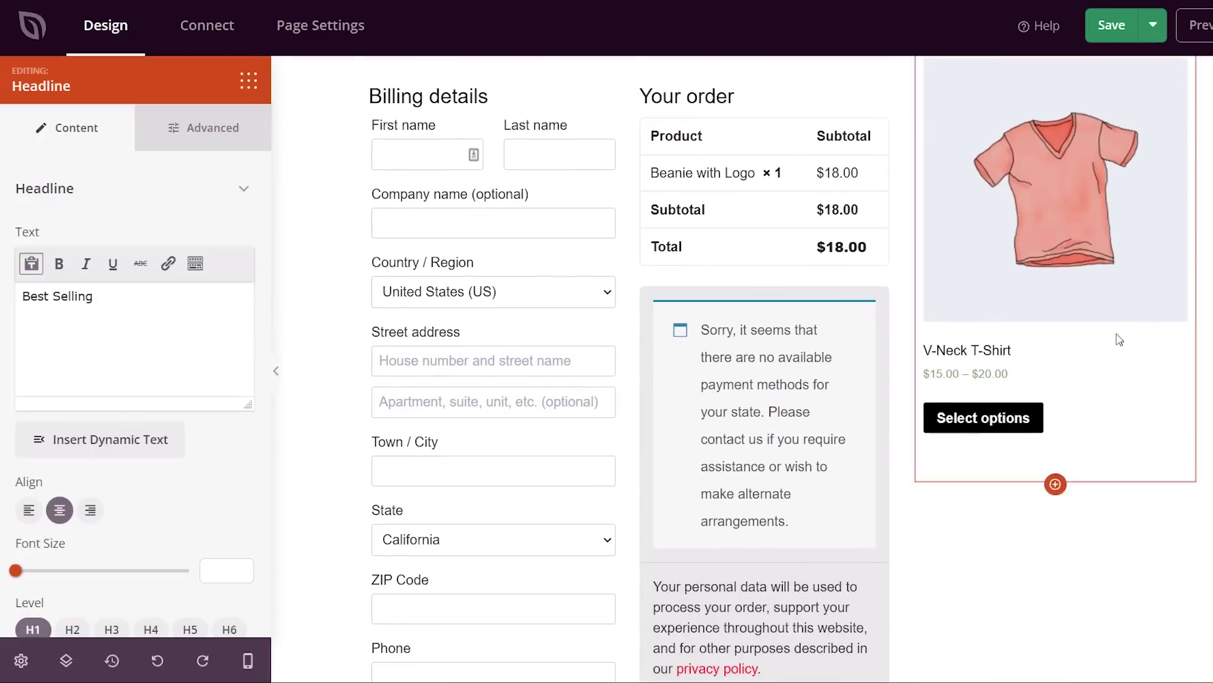
left_click(248, 81)
scroll(175, 237, "down", 7)
scroll(176, 237, "down", 10)
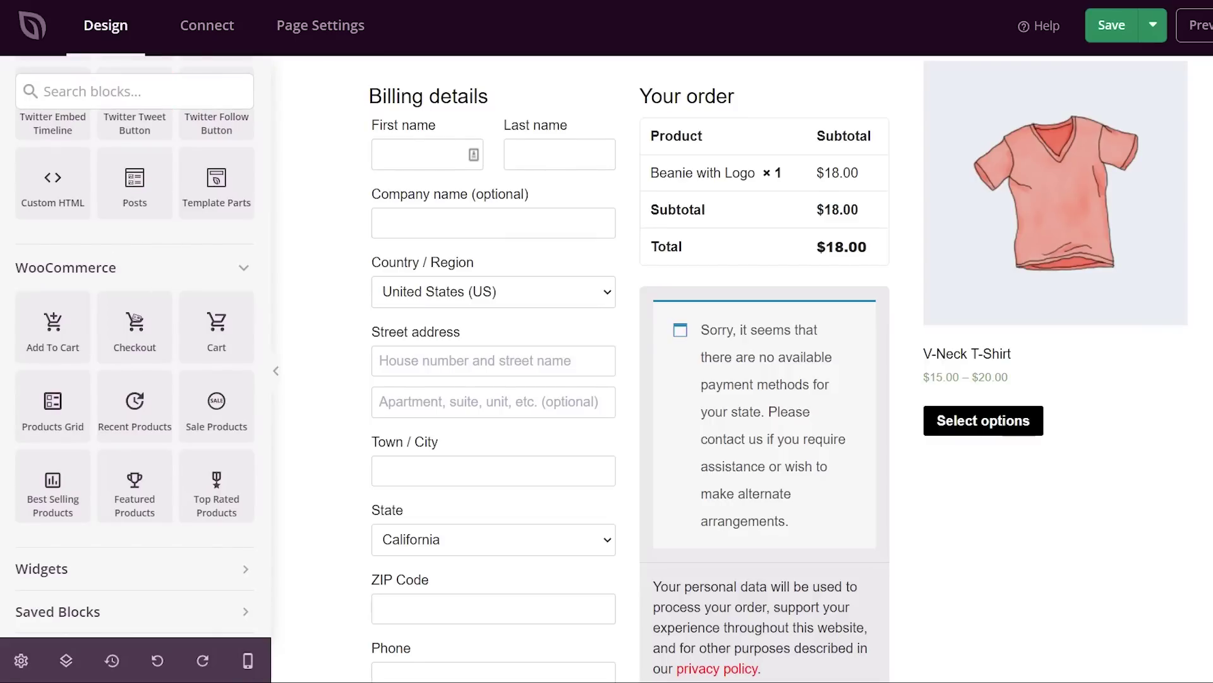
- Search blocks for 'tes' and drop a Testimonials block below the V-Neck T-Shirt
scroll(163, 256, "up", 4)
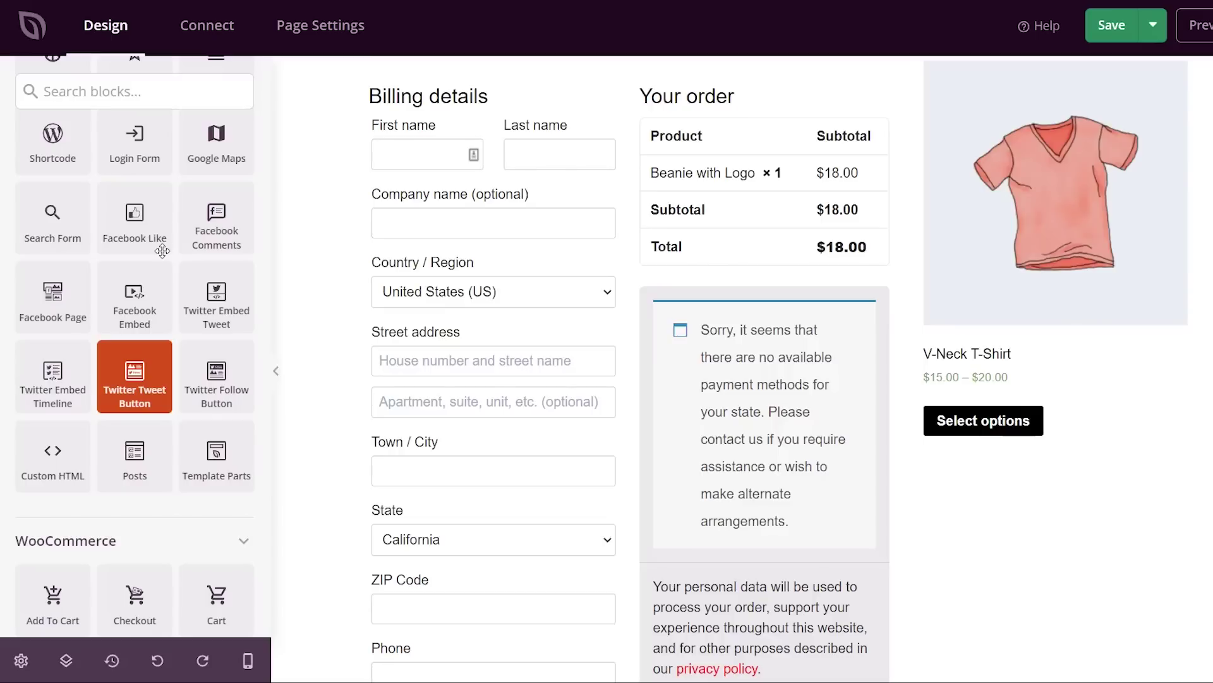
scroll(163, 253, "up", 8)
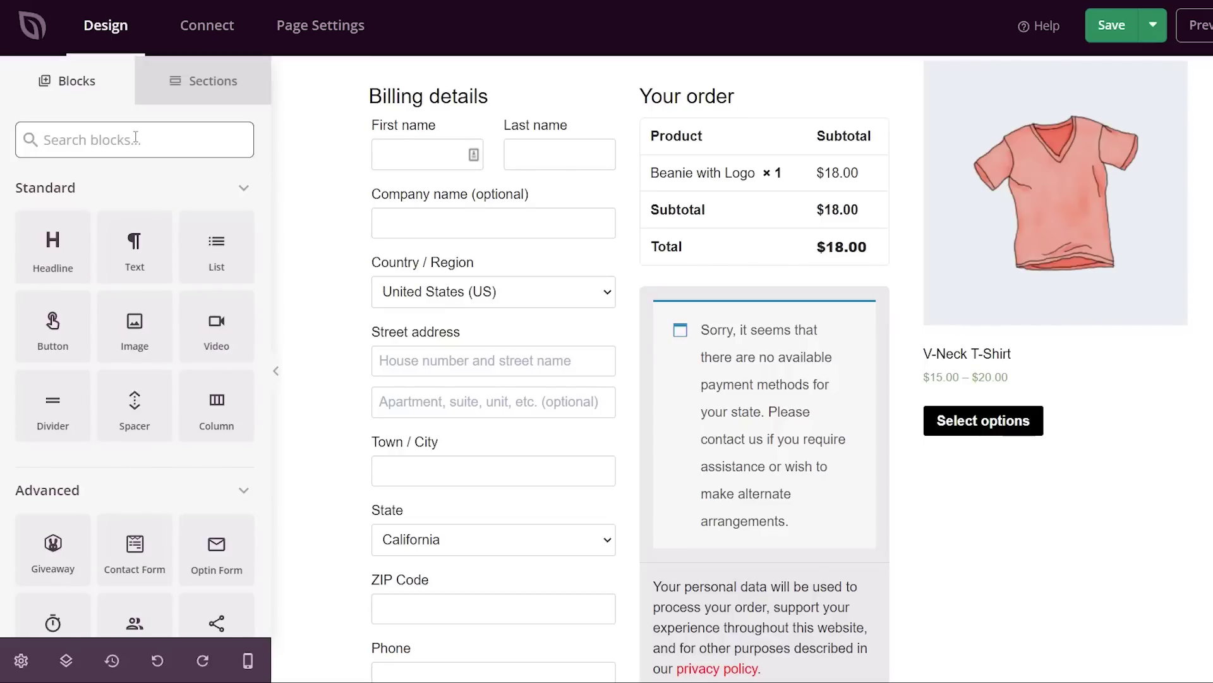
type("test")
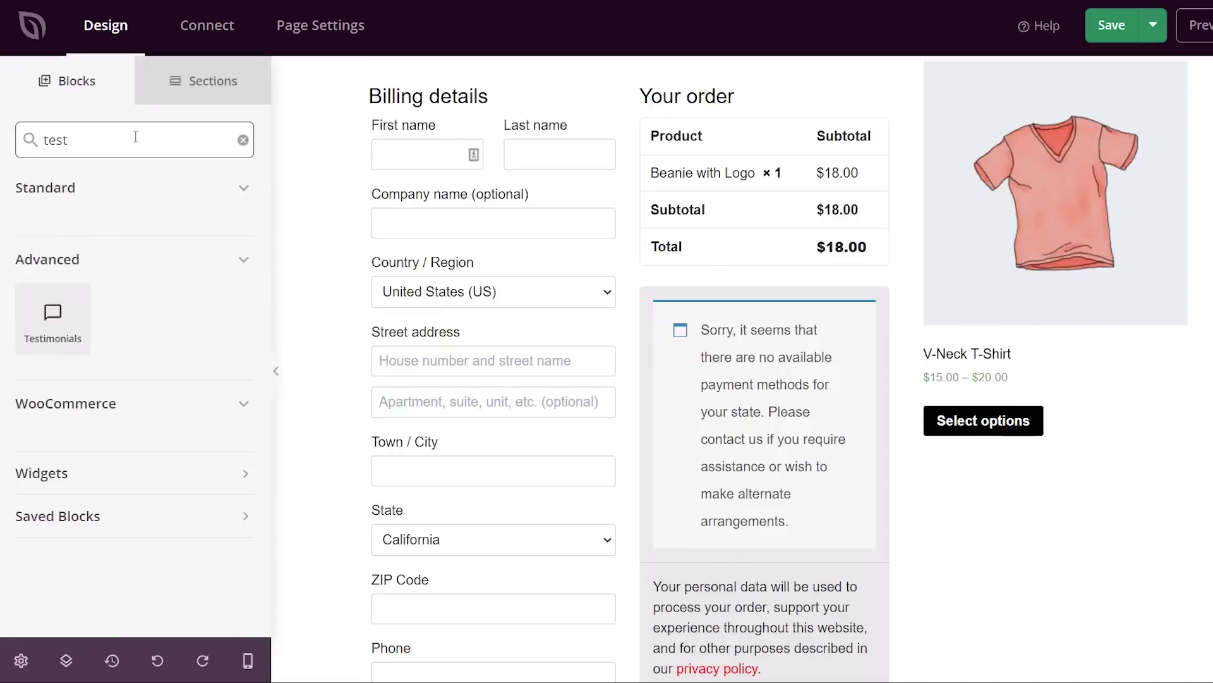
left_click_drag(56, 315, 1025, 498)
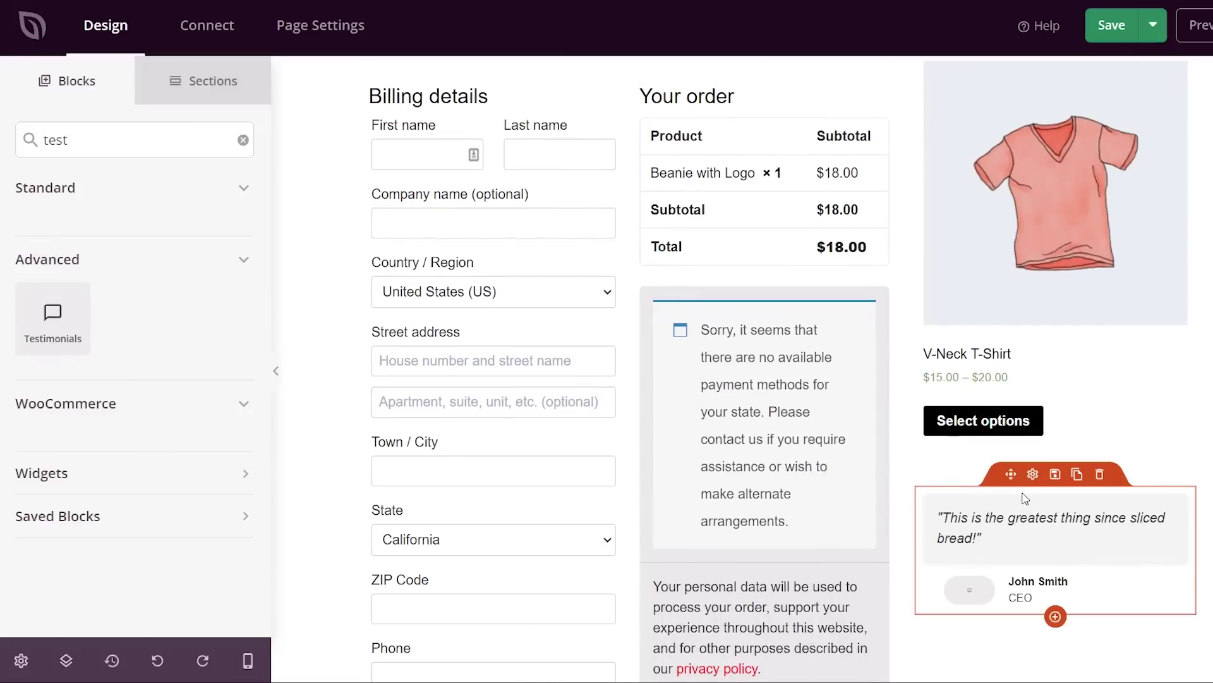
scroll(1049, 556, "down", 2)
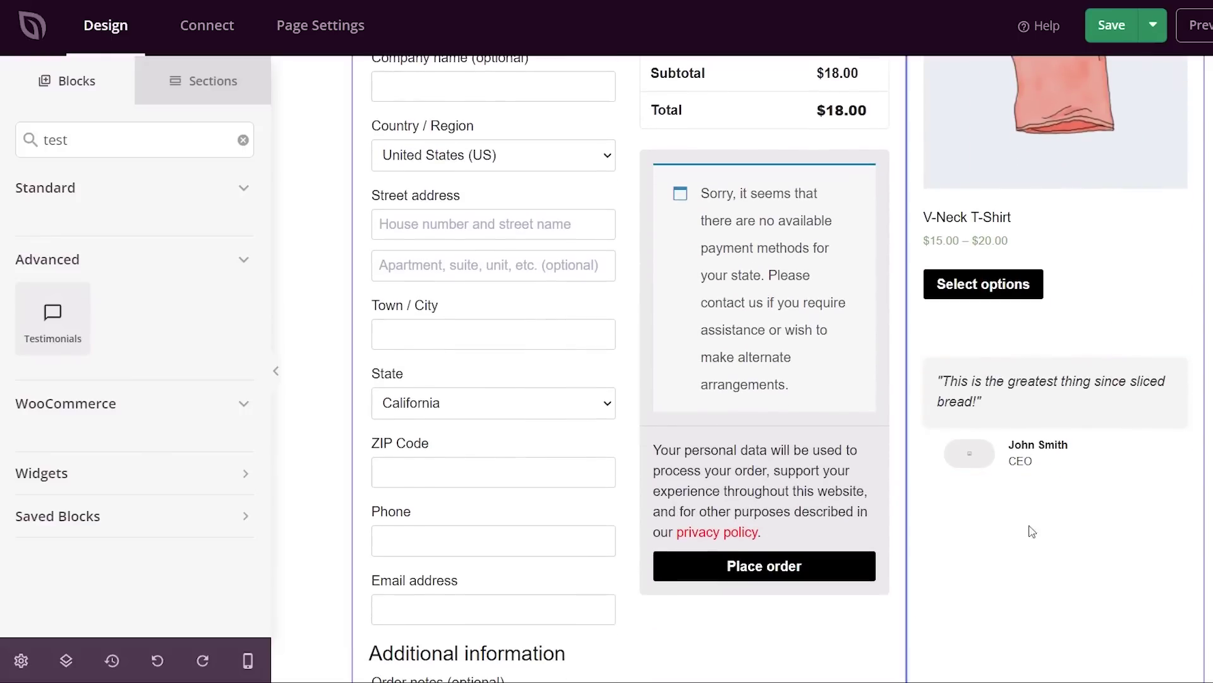
left_click(980, 448)
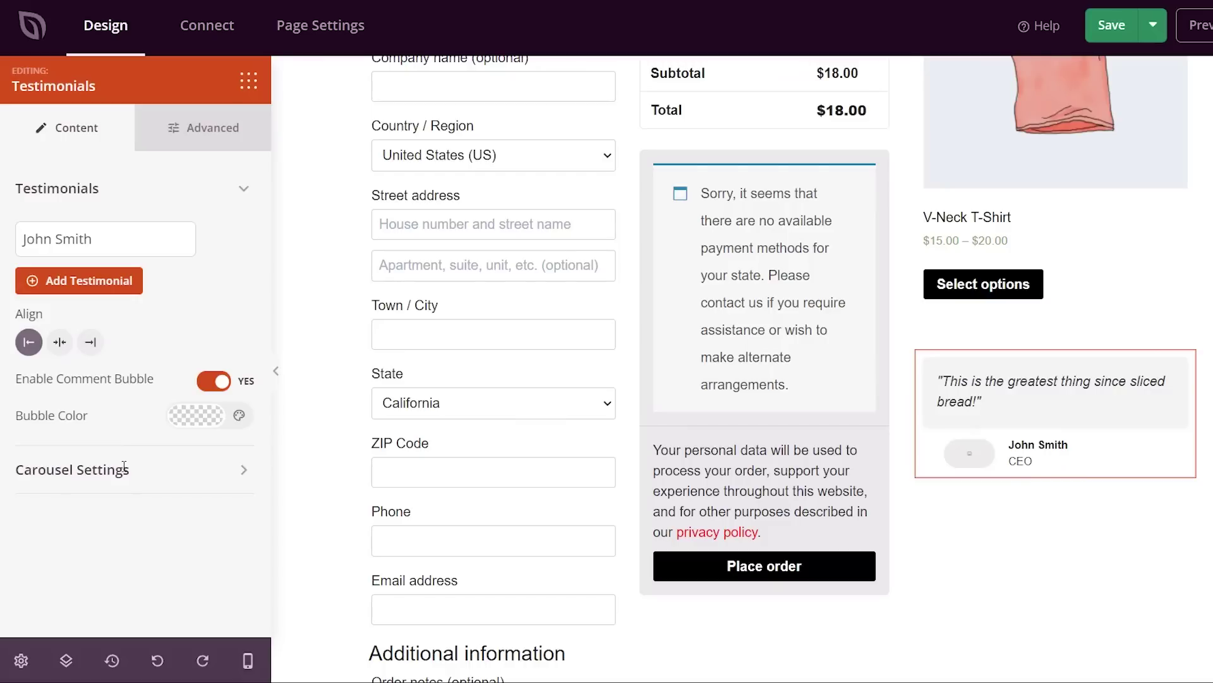
left_click(250, 83)
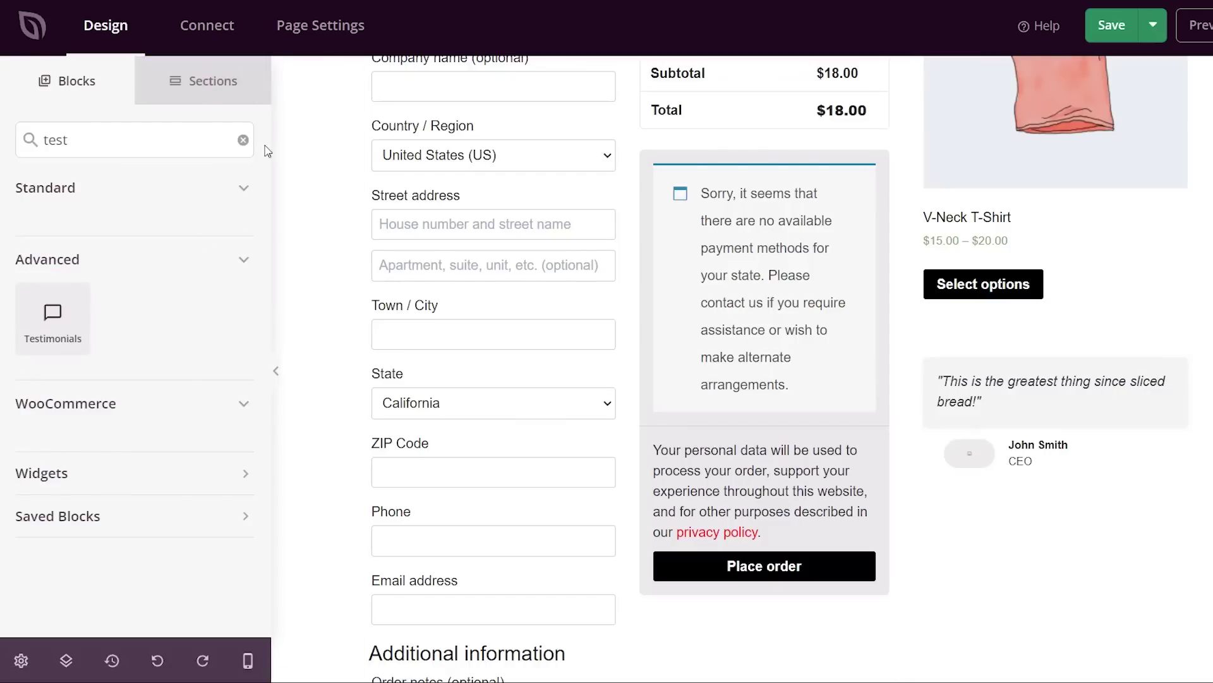
- Search blocks for 'ra' and place a Star Rating block beneath the testimonial
left_click(244, 143)
left_click(92, 132)
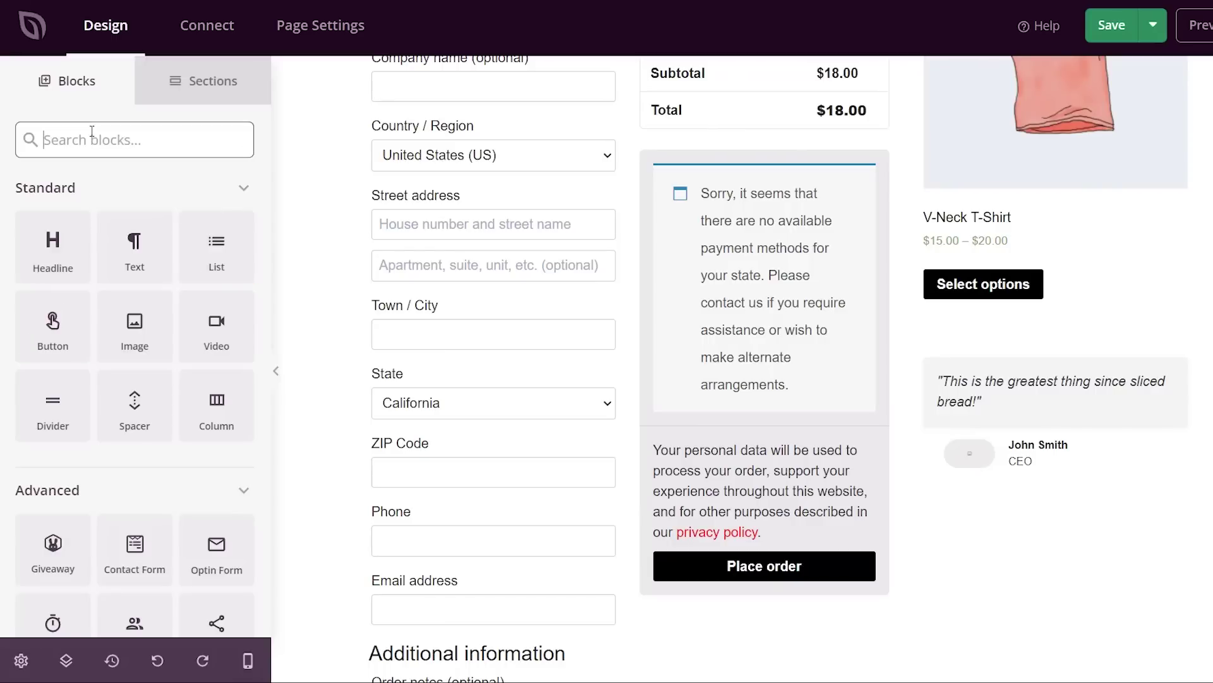
type("rat")
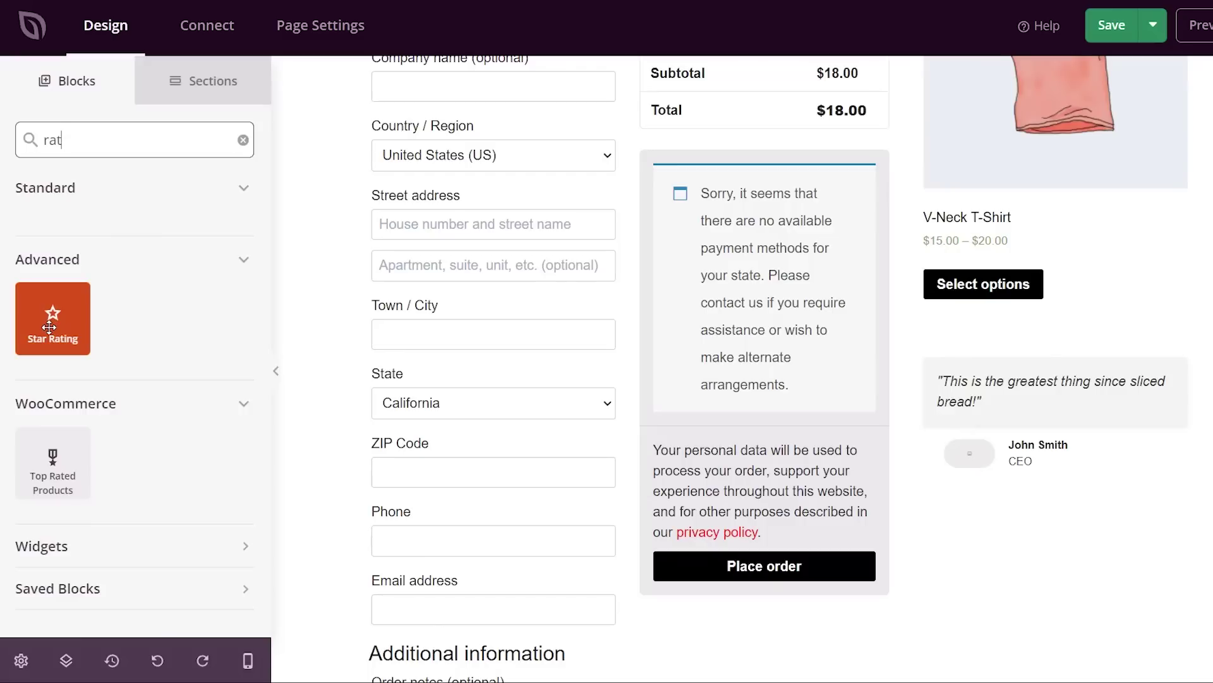
left_click_drag(58, 327, 962, 477)
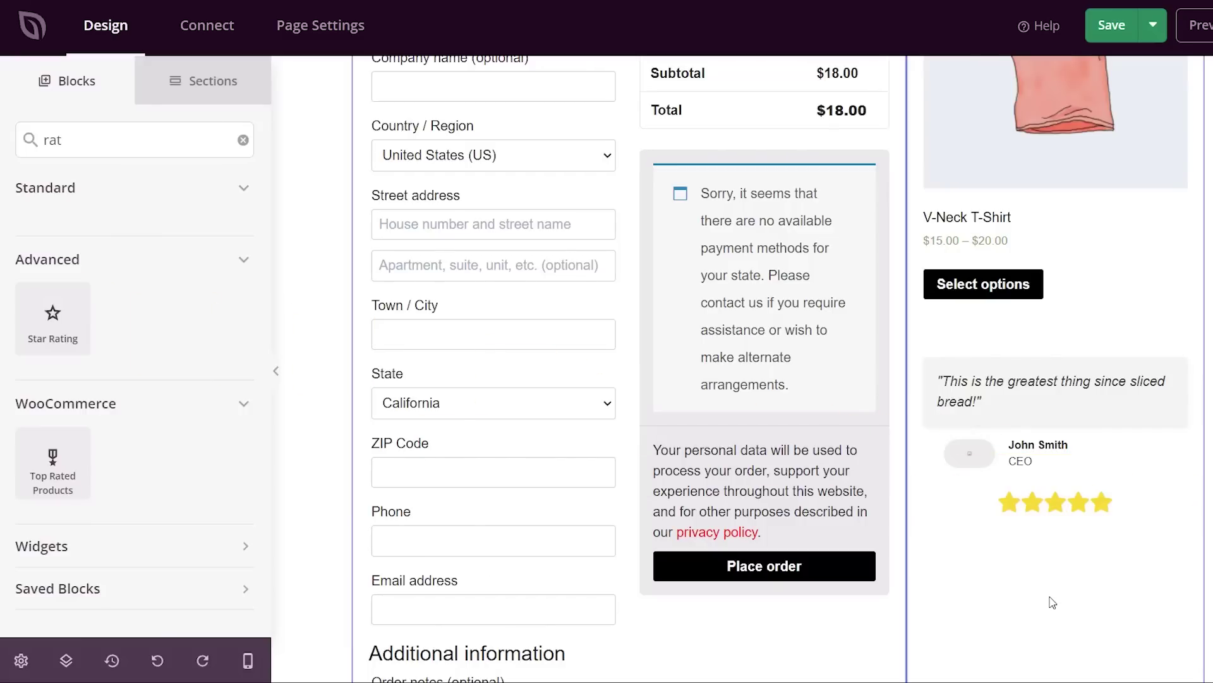
scroll(709, 347, "up", 6)
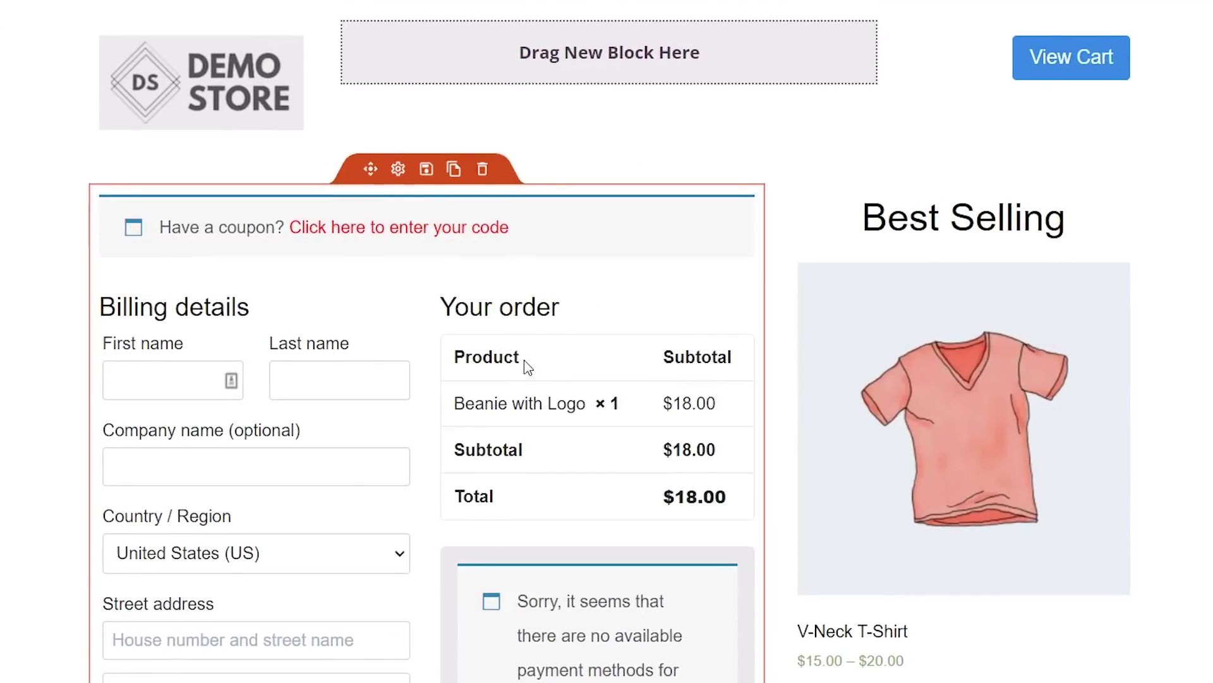
scroll(528, 366, "down", 10)
scroll(528, 366, "up", 9)
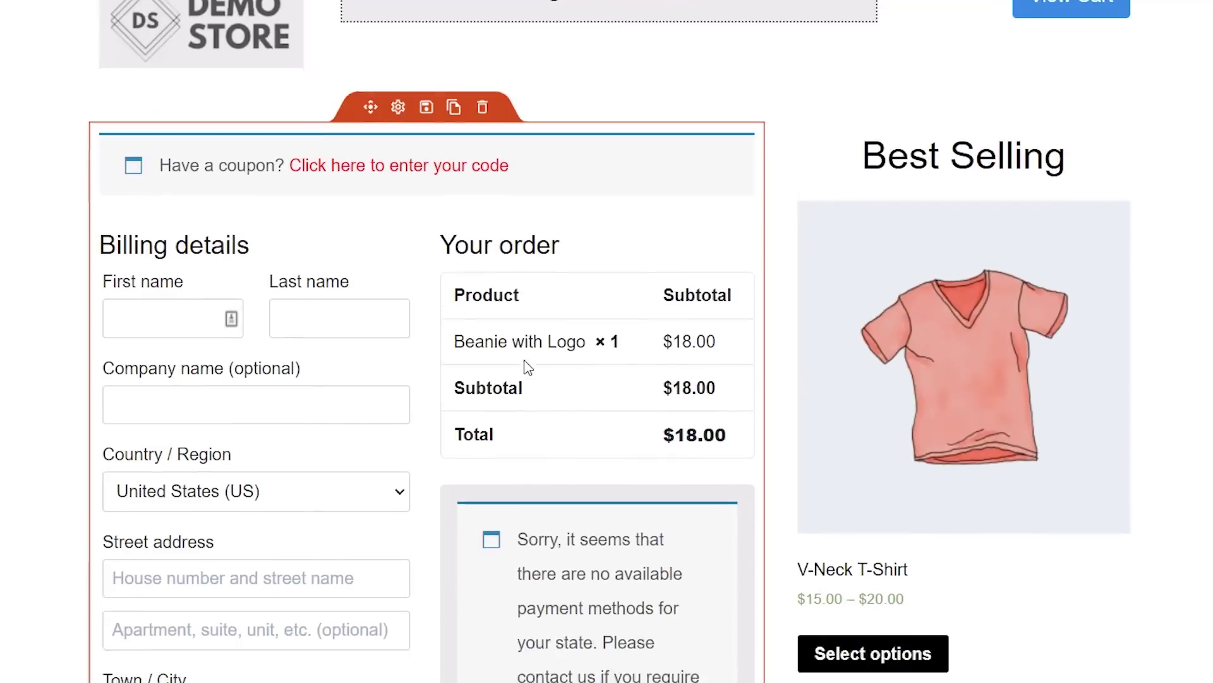
scroll(527, 366, "up", 1)
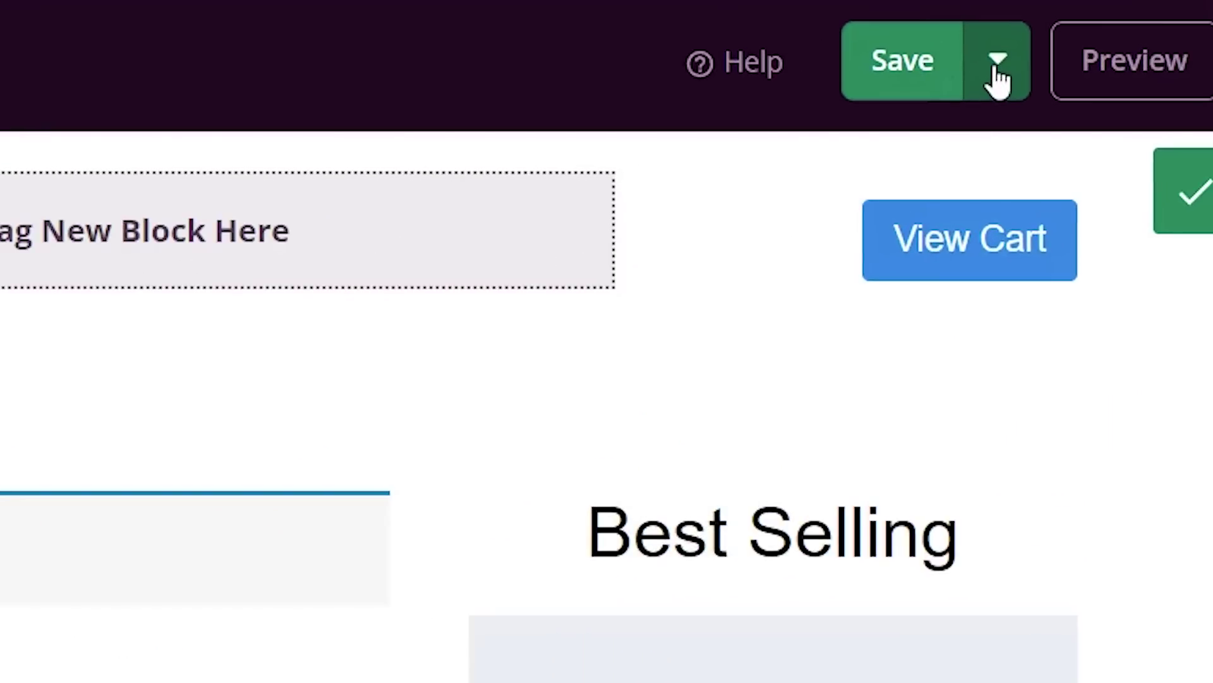
- Publish the checkout page from the Save menu, review the live page, and close the confirmation
left_click(1152, 35)
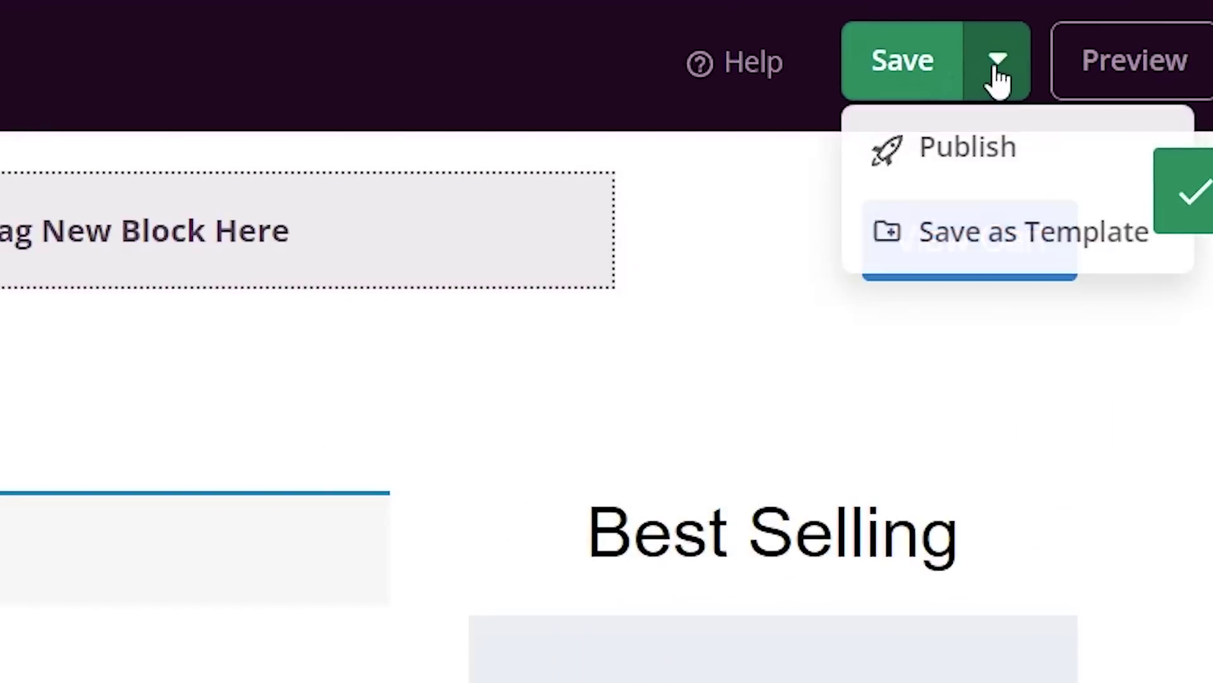
left_click(989, 157)
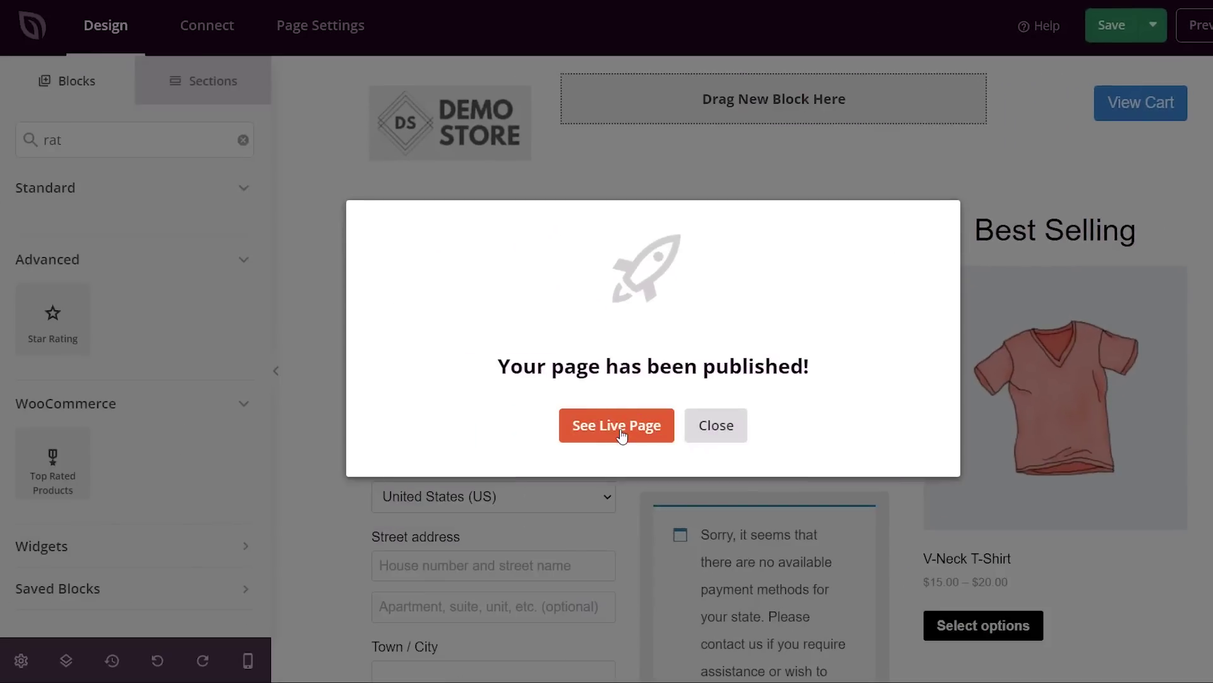
left_click(616, 425)
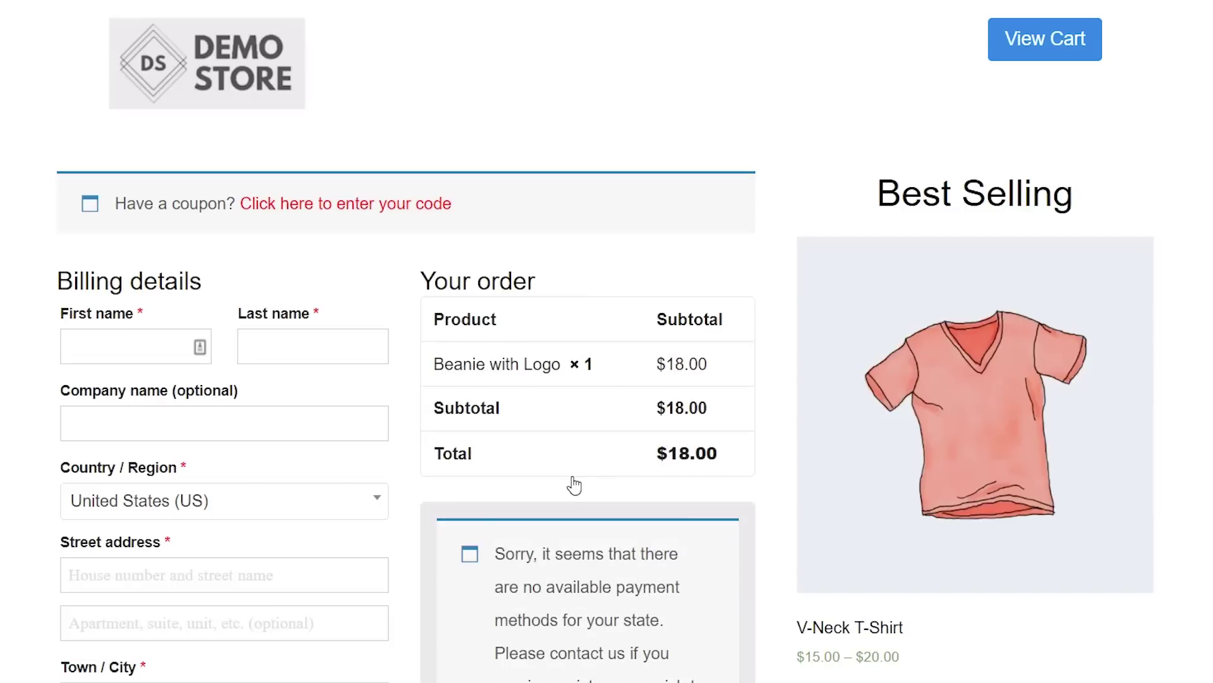
scroll(574, 485, "down", 6)
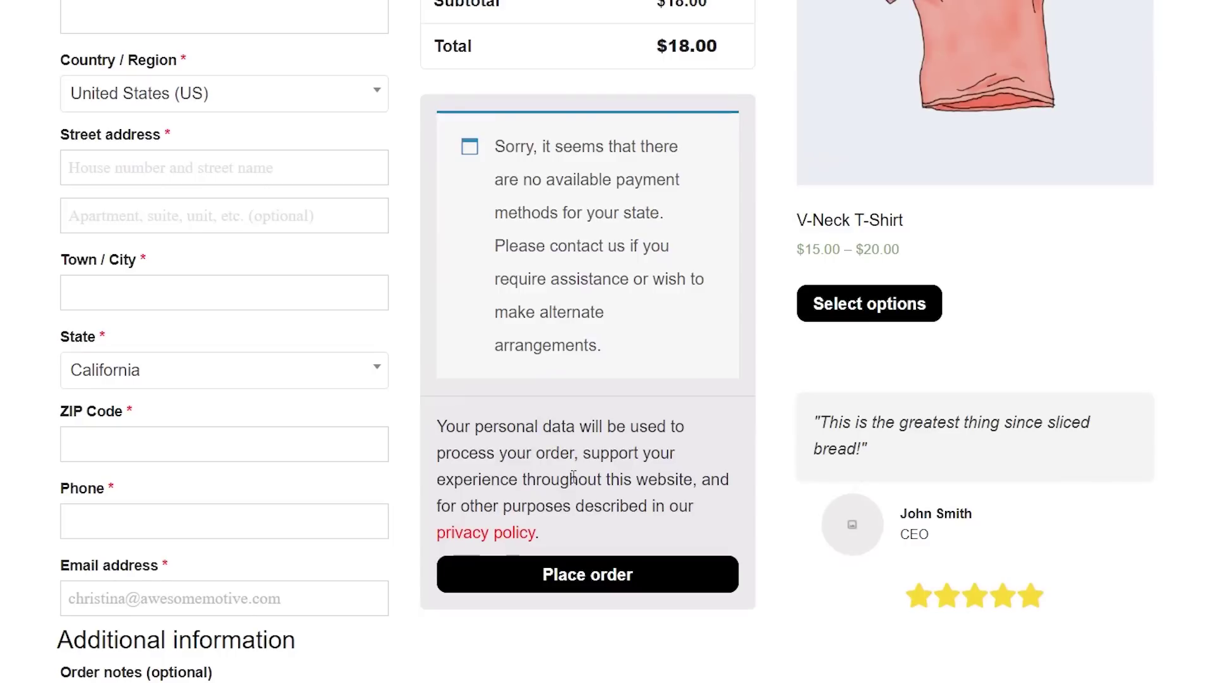
scroll(574, 478, "up", 6)
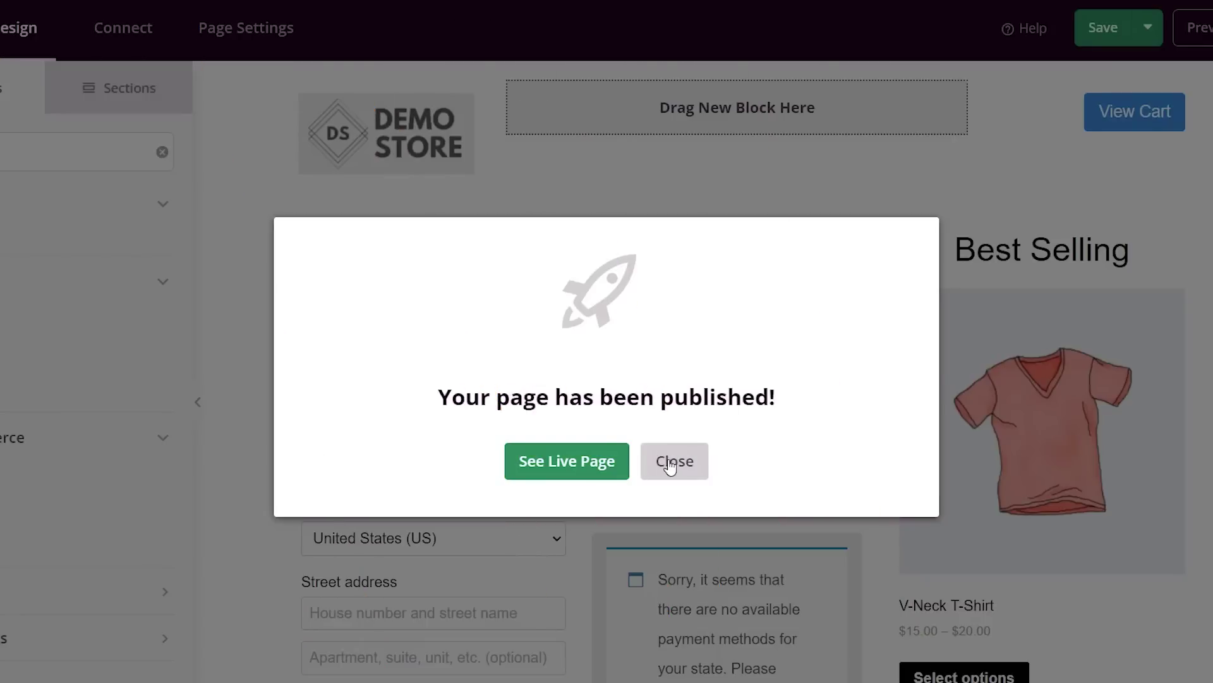
left_click(671, 466)
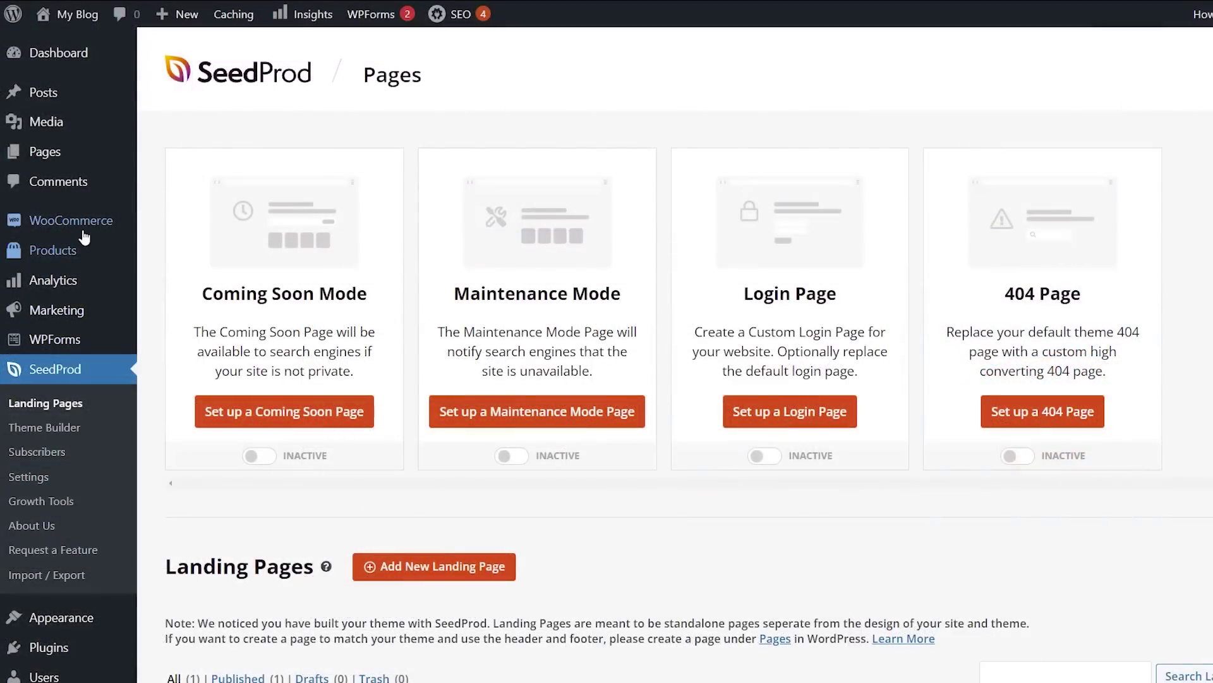
- In WooCommerce Advanced settings, set the Checkout page to checkout-page (ID: 99)
mouse_move(85, 233)
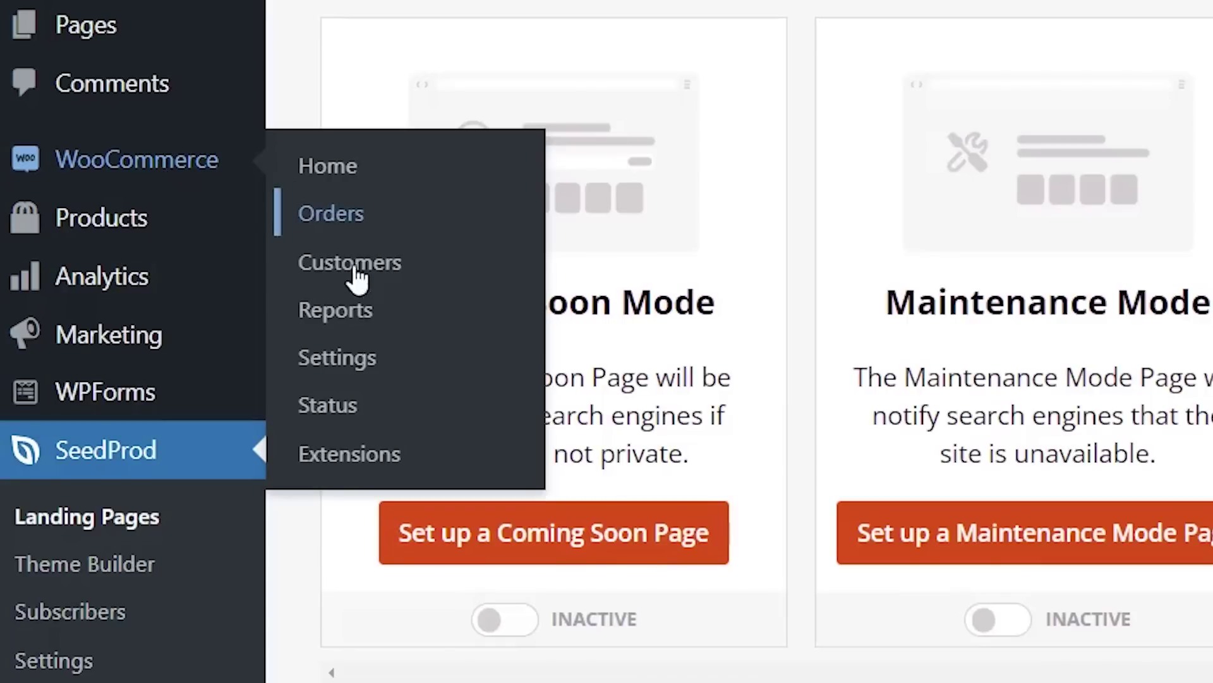
left_click(337, 373)
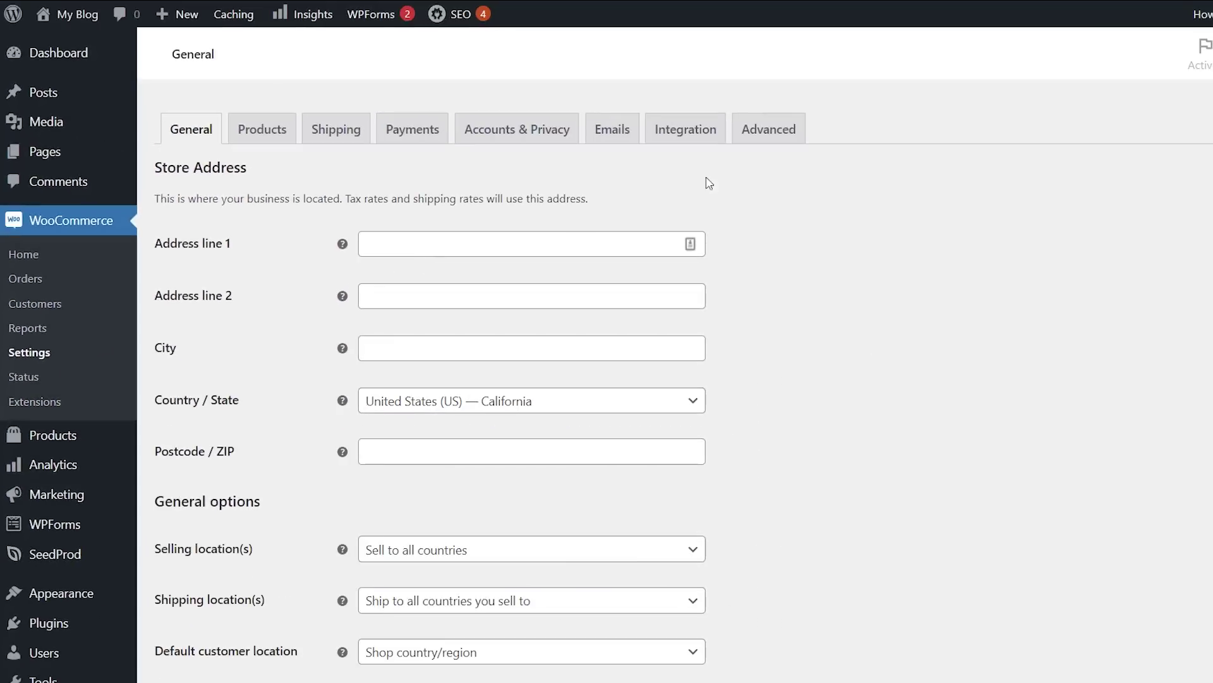
left_click(757, 133)
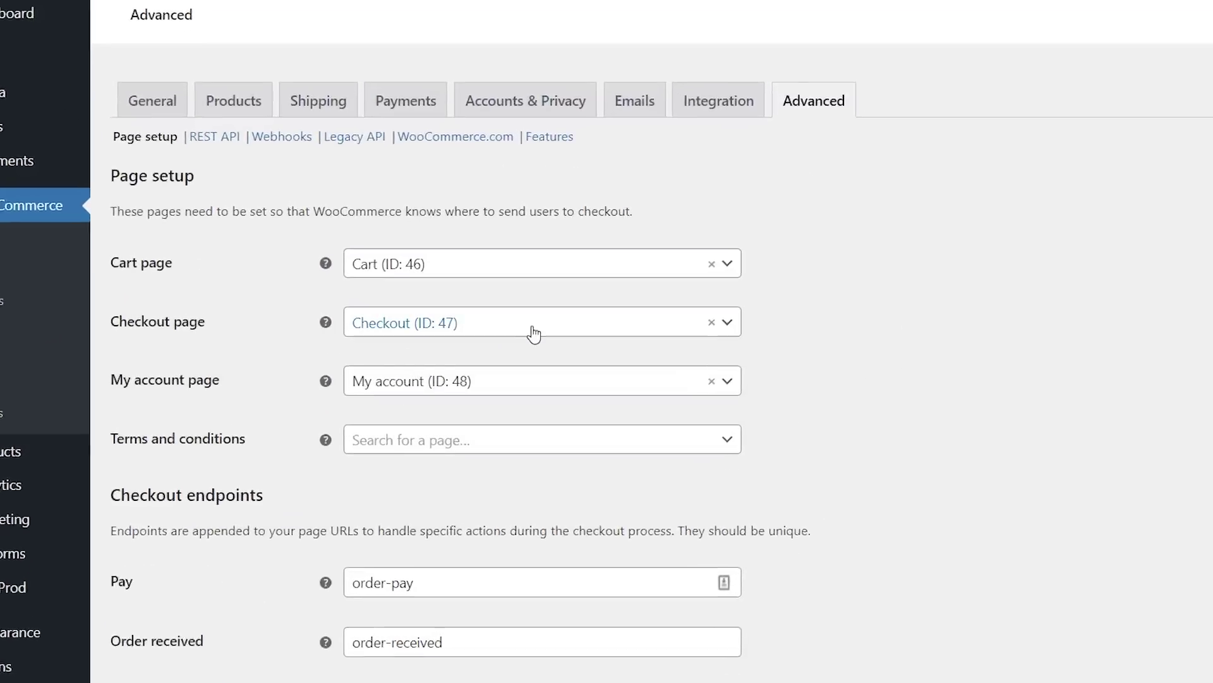
left_click(528, 329)
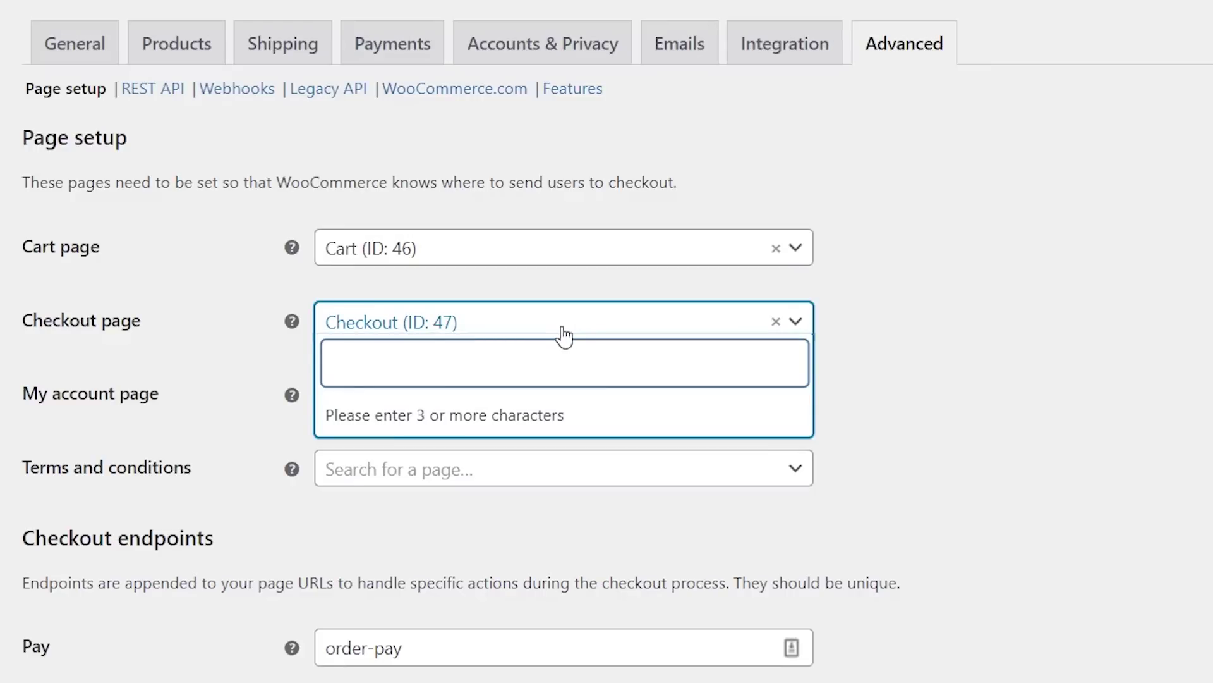
type("checkout")
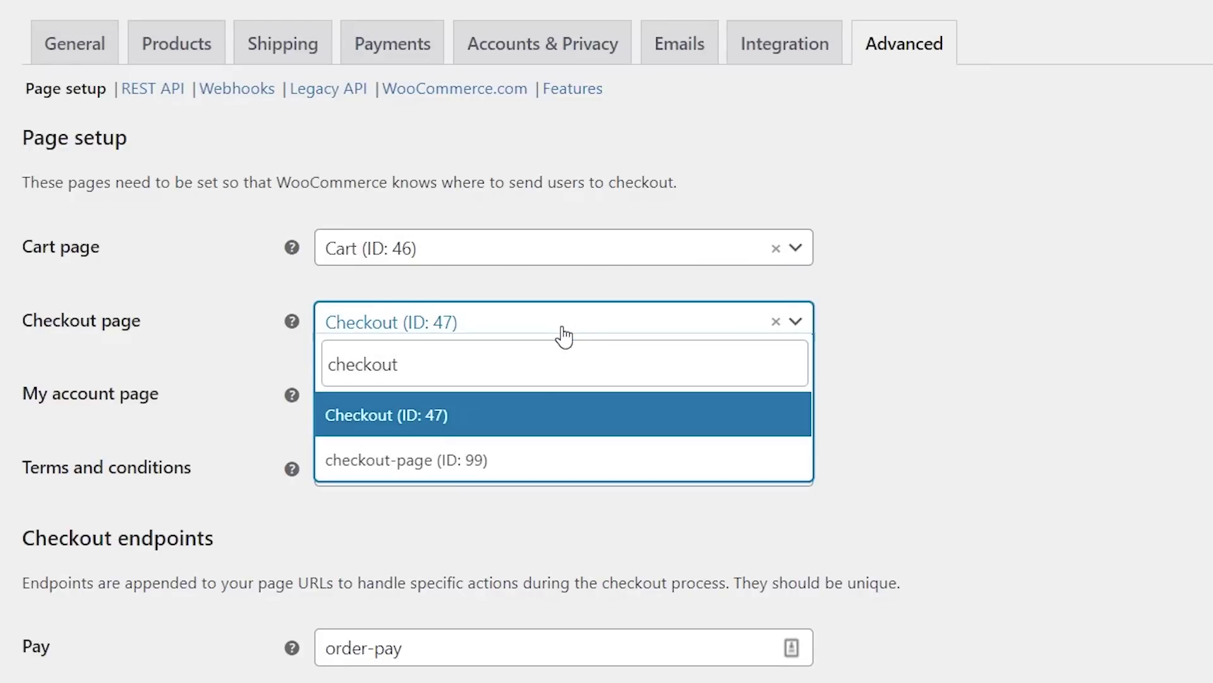
left_click(401, 465)
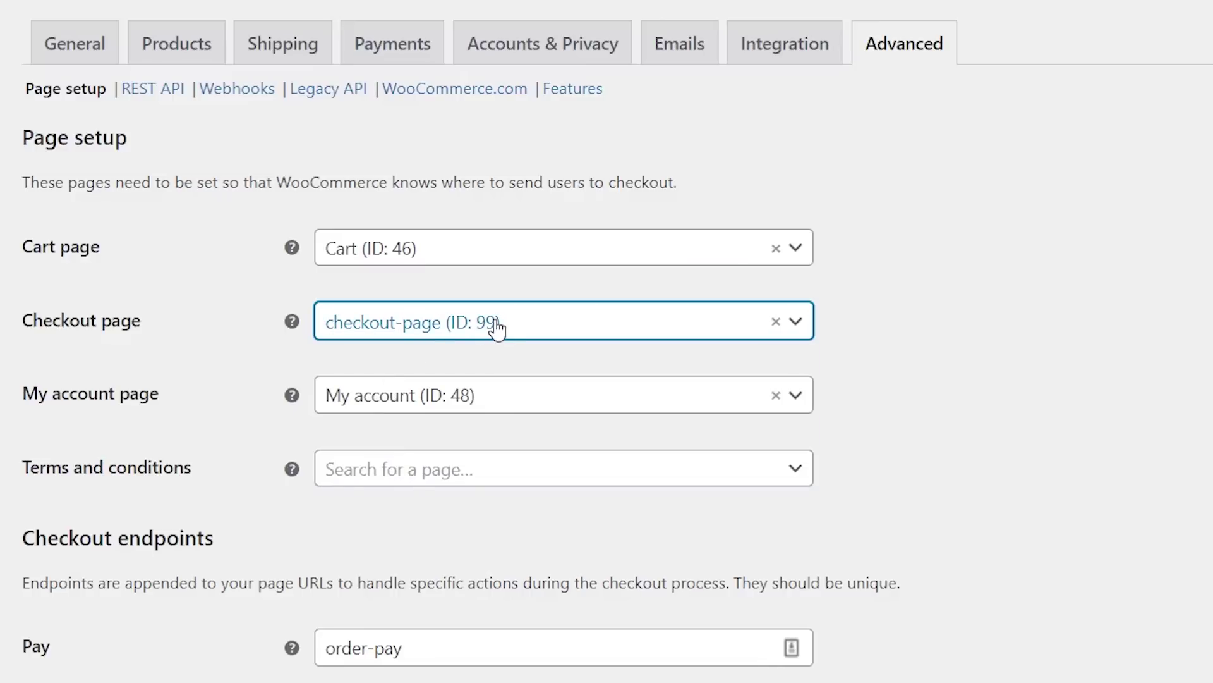